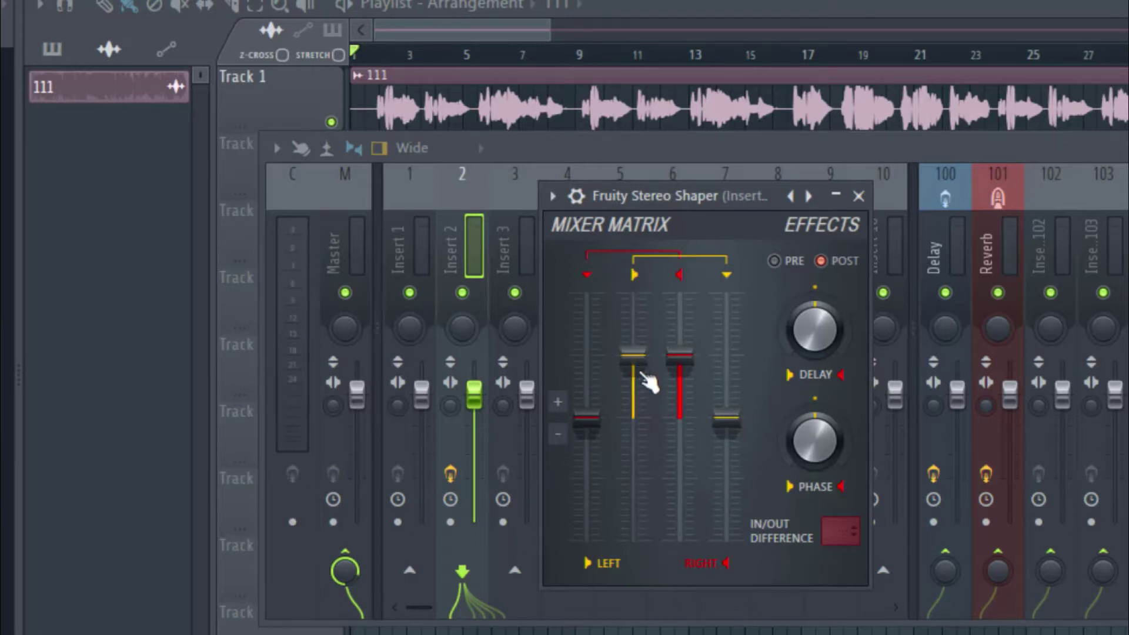
Try adjusting the outer cross-channel faders in the mixer matrix and reset each one to its default
{"action": "left_click_drag", "start_coordinate": [647, 377], "coordinate": [635, 373]}
{"action": "left_click_drag", "start_coordinate": [591, 422], "coordinate": [591, 405]}
{"action": "right_click", "coordinate": [725, 393]}
{"action": "left_click", "coordinate": [758, 398]}
{"action": "right_click", "coordinate": [588, 403]}
{"action": "left_click", "coordinate": [615, 399]}
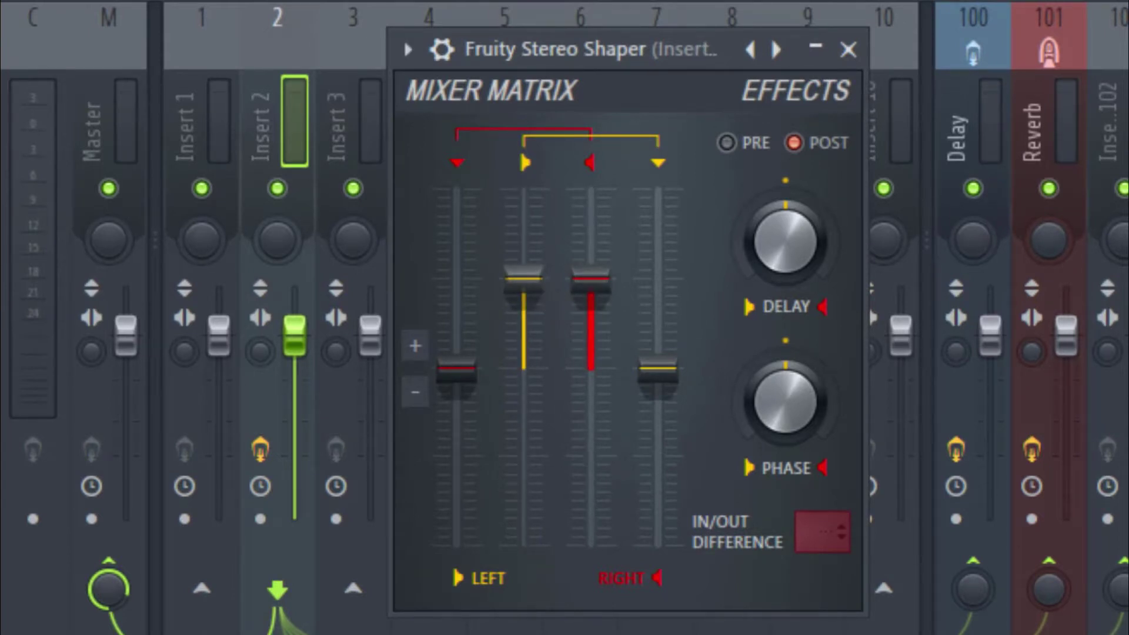
Try raising the left channel volume to 6.2 dB and the right channel volume similarly, resetting each fader to its default
{"action": "left_click_drag", "start_coordinate": [523, 278], "coordinate": [524, 265]}
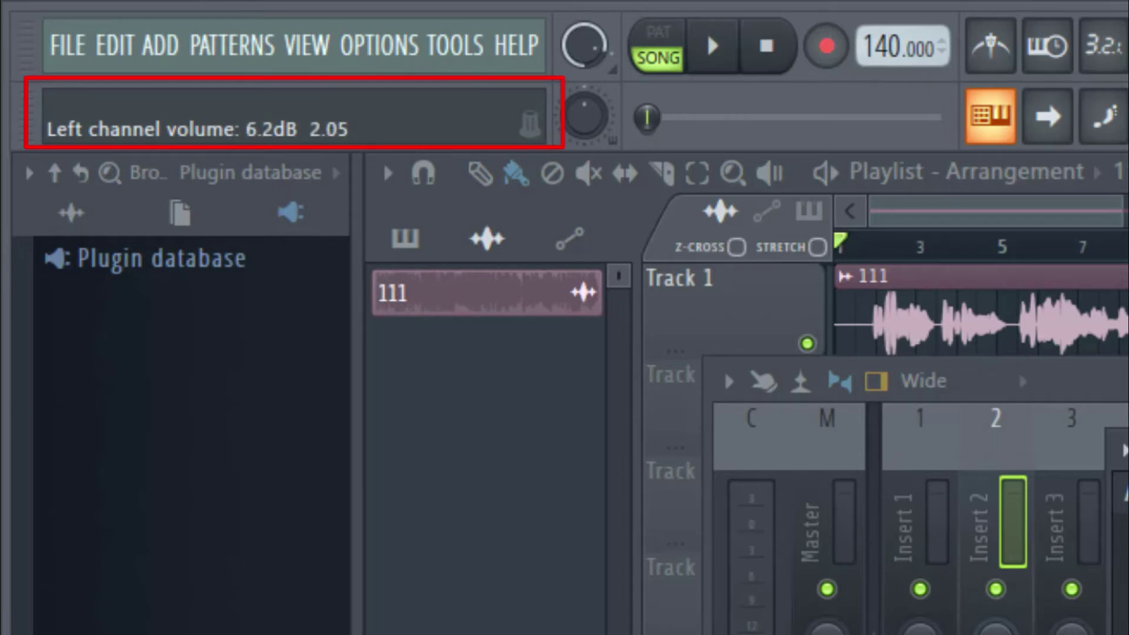
{"action": "right_click", "coordinate": [529, 269]}
{"action": "left_click", "coordinate": [549, 291]}
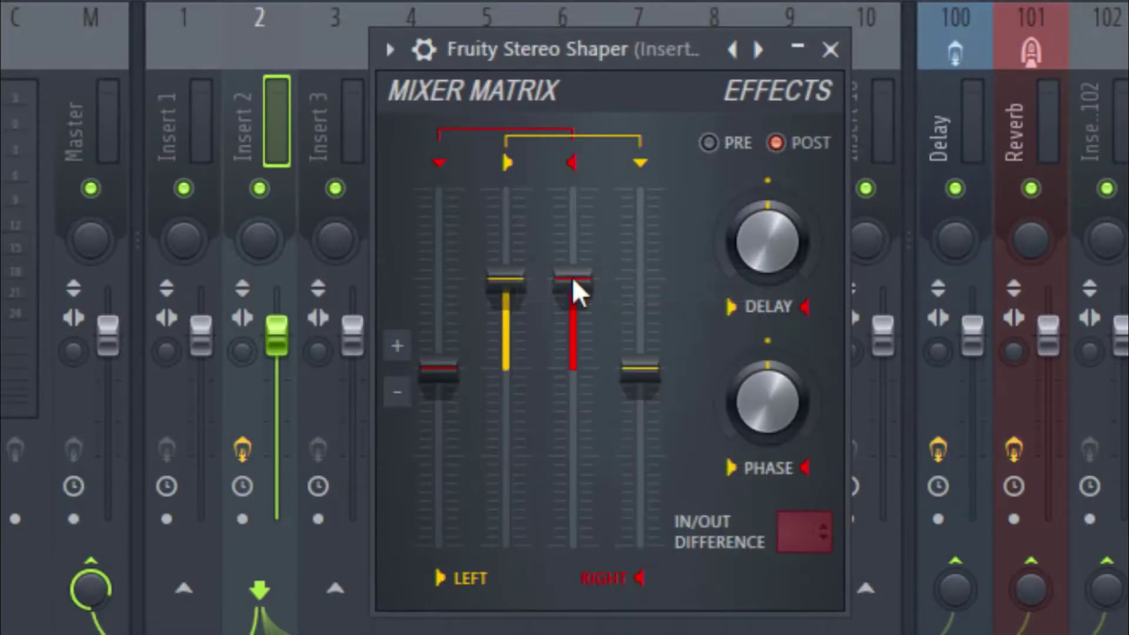
{"action": "left_click_drag", "start_coordinate": [582, 281], "coordinate": [582, 275]}
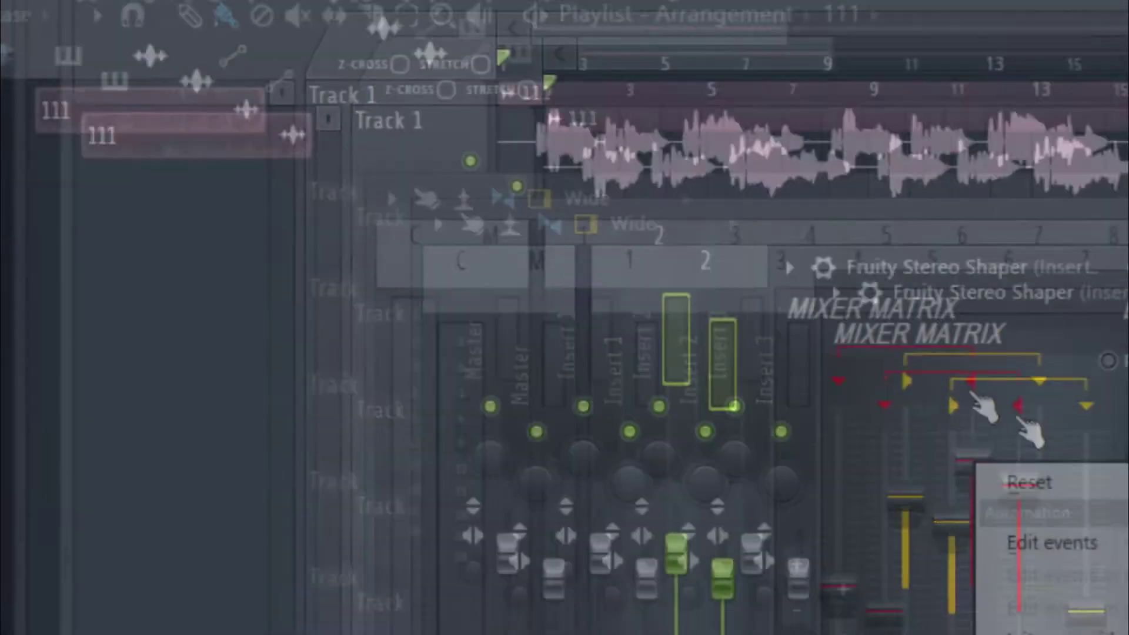
{"action": "right_click", "coordinate": [572, 274]}
{"action": "left_click", "coordinate": [613, 261]}
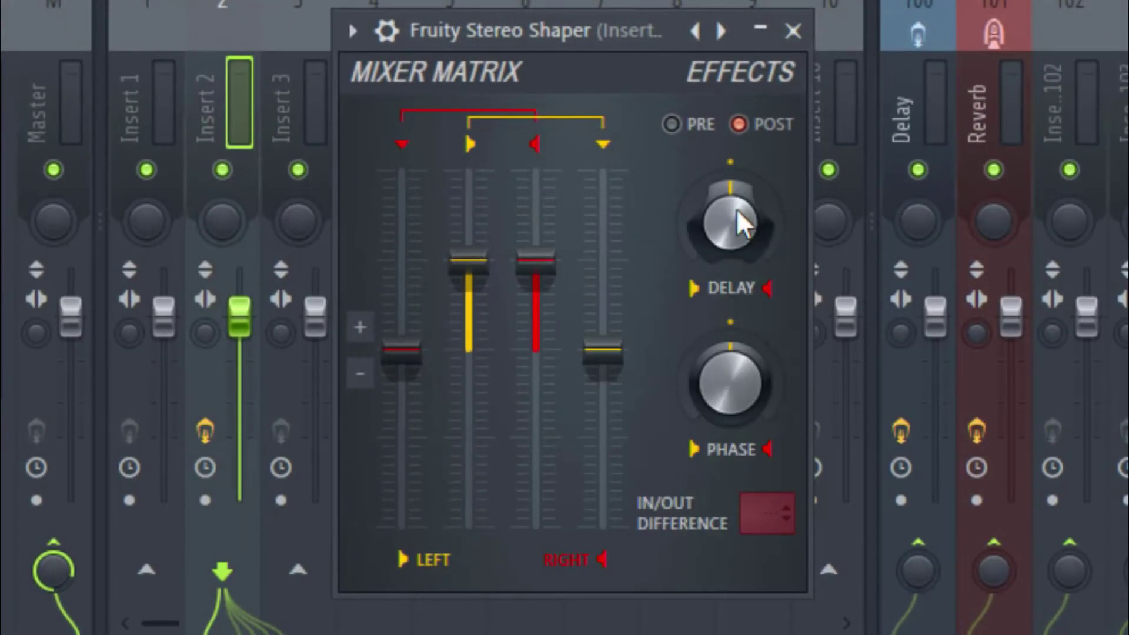
Try a left/right delay of 1.3 ms right and reset the delay to its default
{"action": "scroll", "coordinate": [742, 224], "scroll_direction": "up", "scroll_amount": 2}
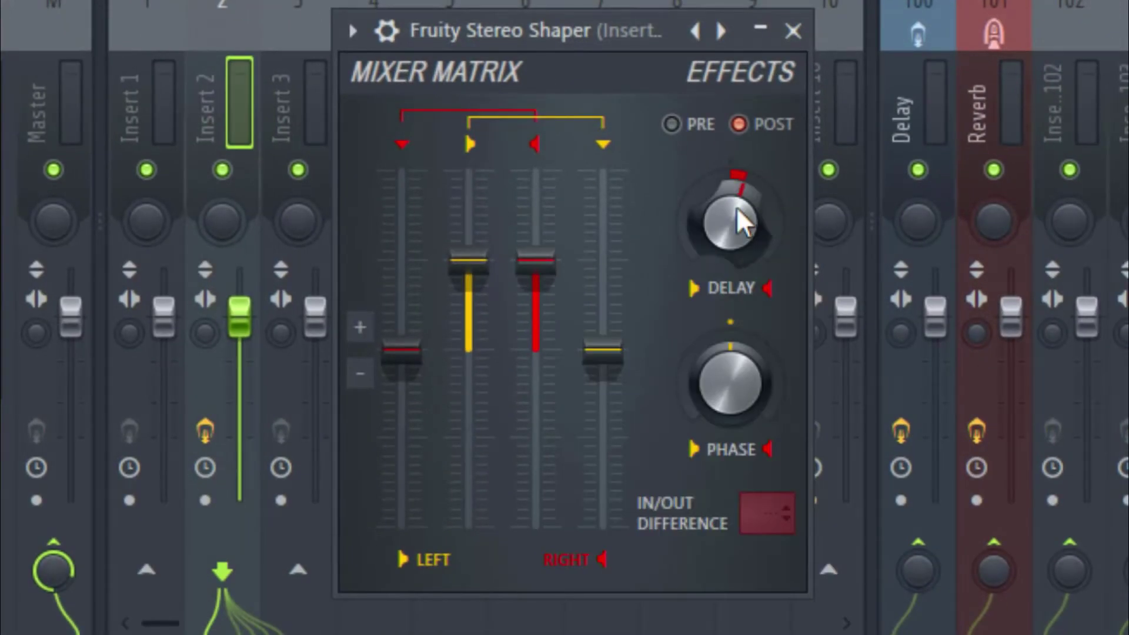
{"action": "left_click_drag", "start_coordinate": [742, 223], "coordinate": [743, 219]}
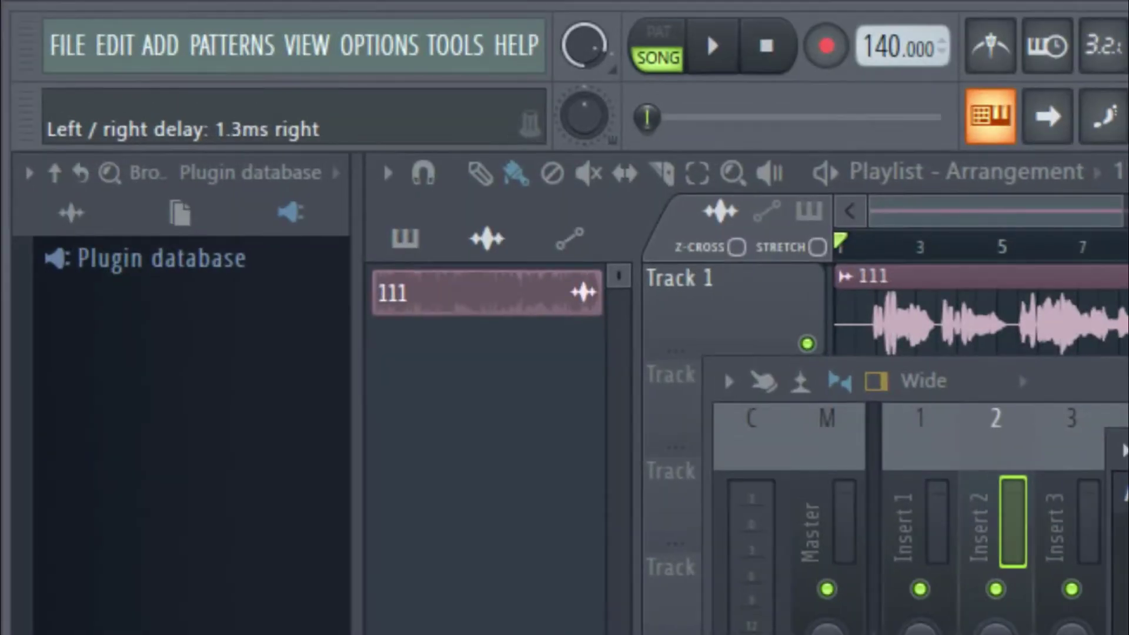
{"action": "scroll", "coordinate": [749, 239], "scroll_direction": "up", "scroll_amount": 1}
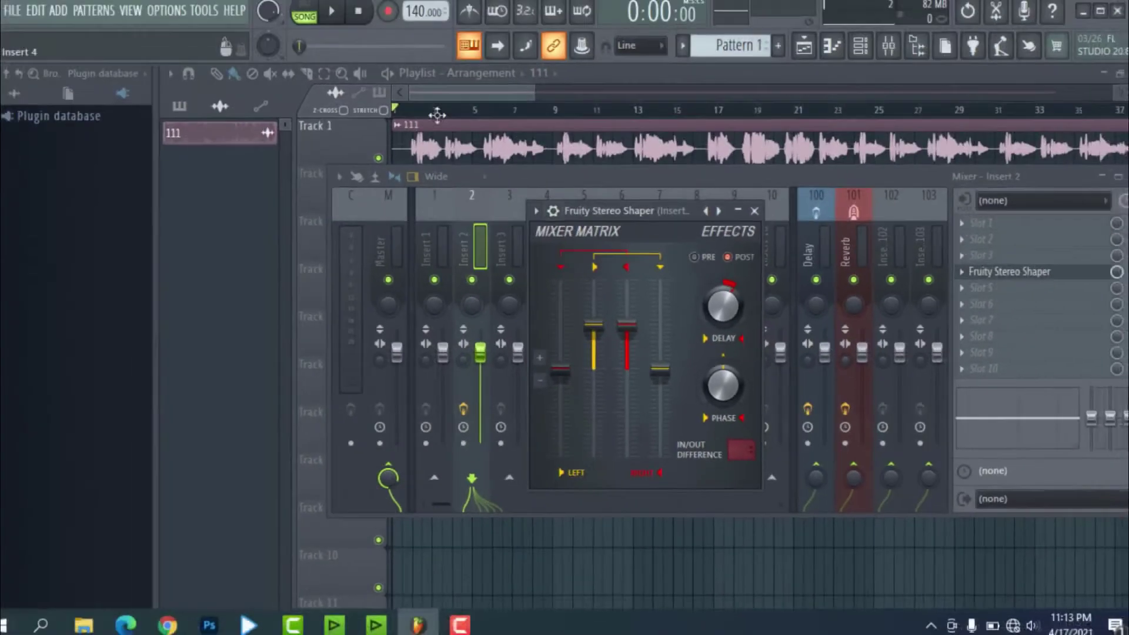
{"action": "right_click", "coordinate": [748, 236]}
{"action": "left_click", "coordinate": [763, 332]}
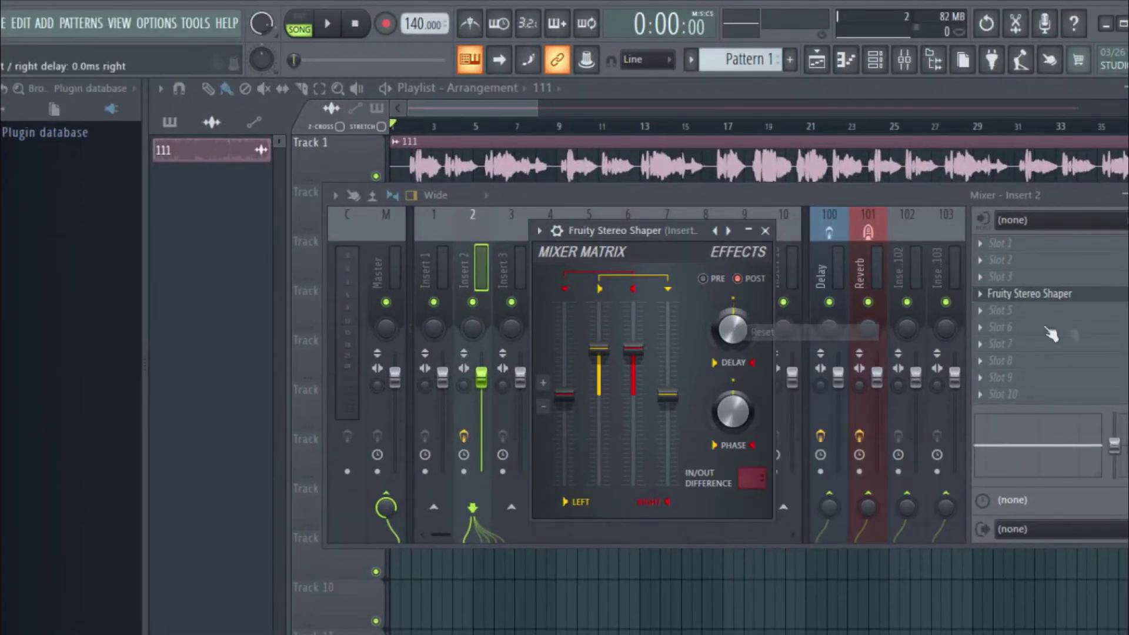
Close the plugin, play the clip from the start and select bars 2 to 13 as the playback region
{"action": "left_click", "coordinate": [765, 230]}
{"action": "left_click", "coordinate": [418, 123]}
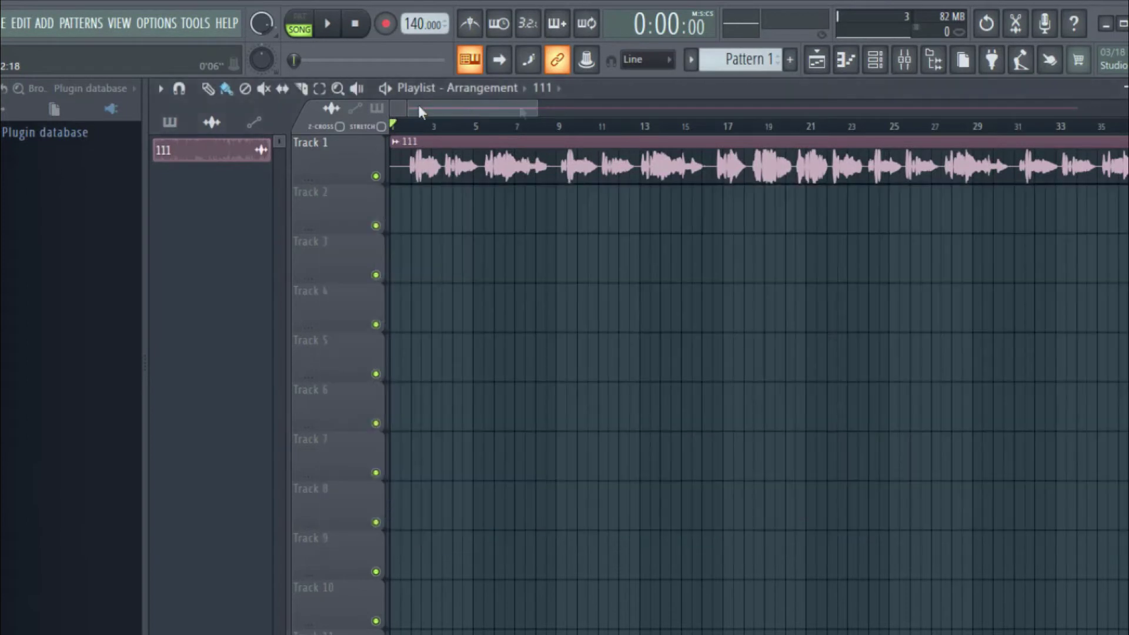
{"action": "left_click", "coordinate": [328, 24]}
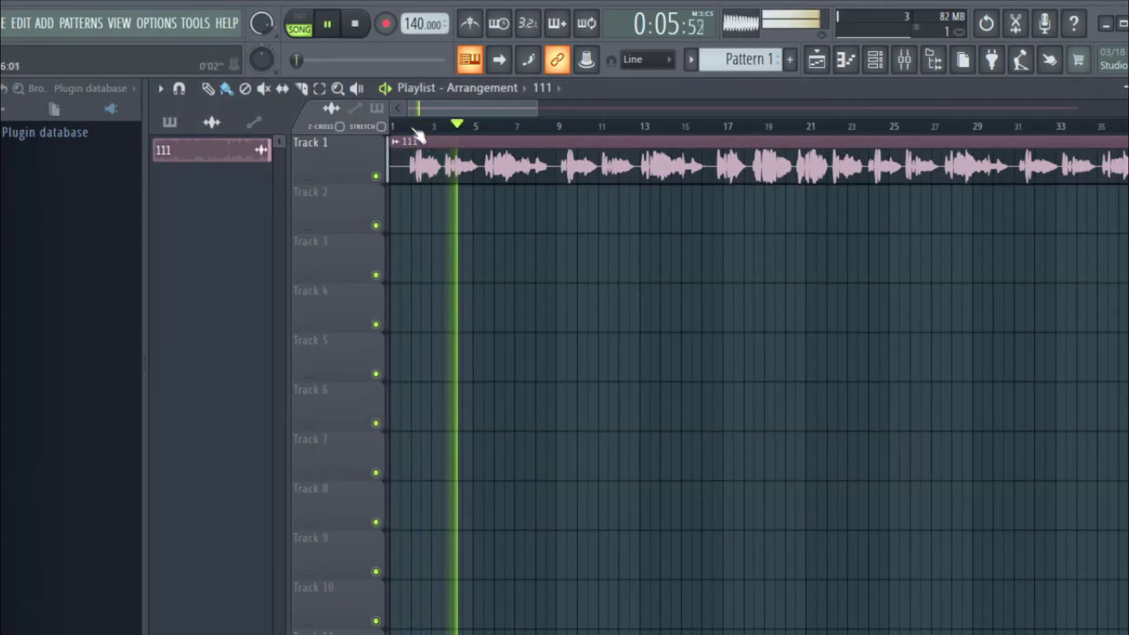
{"action": "left_click_drag", "start_coordinate": [413, 132], "coordinate": [641, 144]}
{"action": "key", "text": "space"}
Reopen Fruity Stereo Shaper on Insert 2 and audition the region with the delay raised to 500 ms right
{"action": "left_click", "coordinate": [904, 59]}
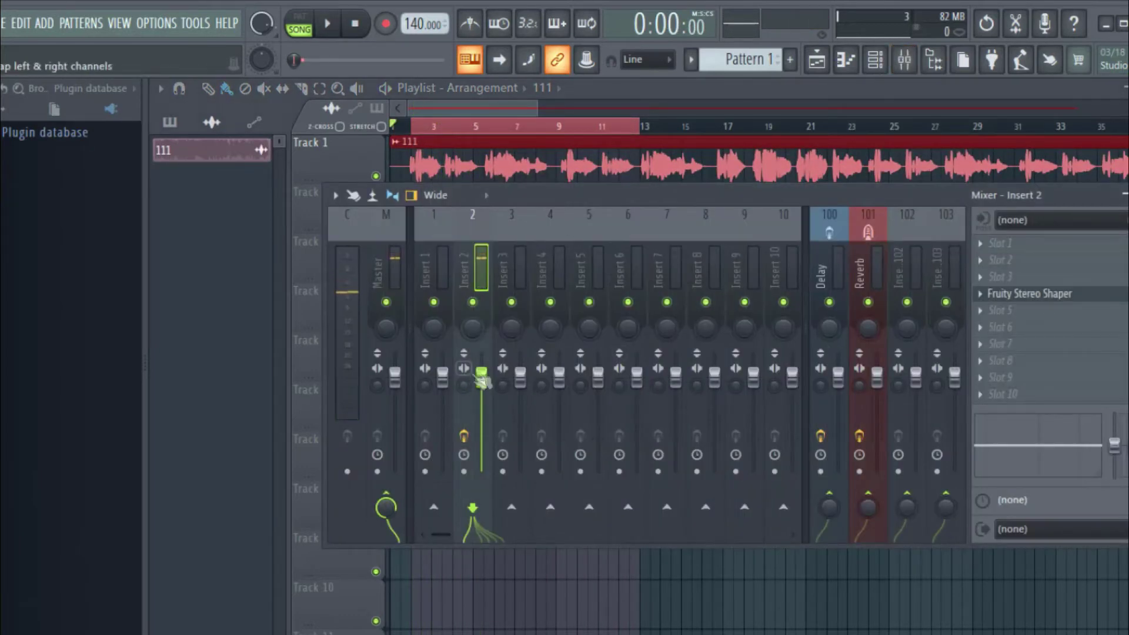
{"action": "left_click", "coordinate": [1030, 293]}
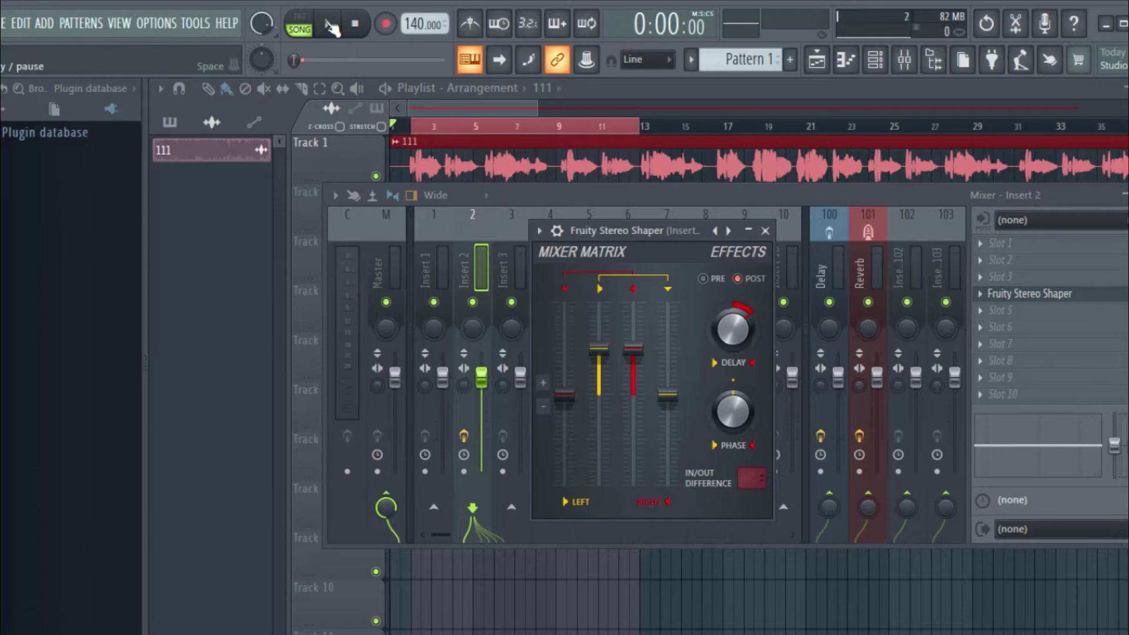
{"action": "key", "text": "space"}
{"action": "left_click_drag", "start_coordinate": [732, 329], "coordinate": [732, 303]}
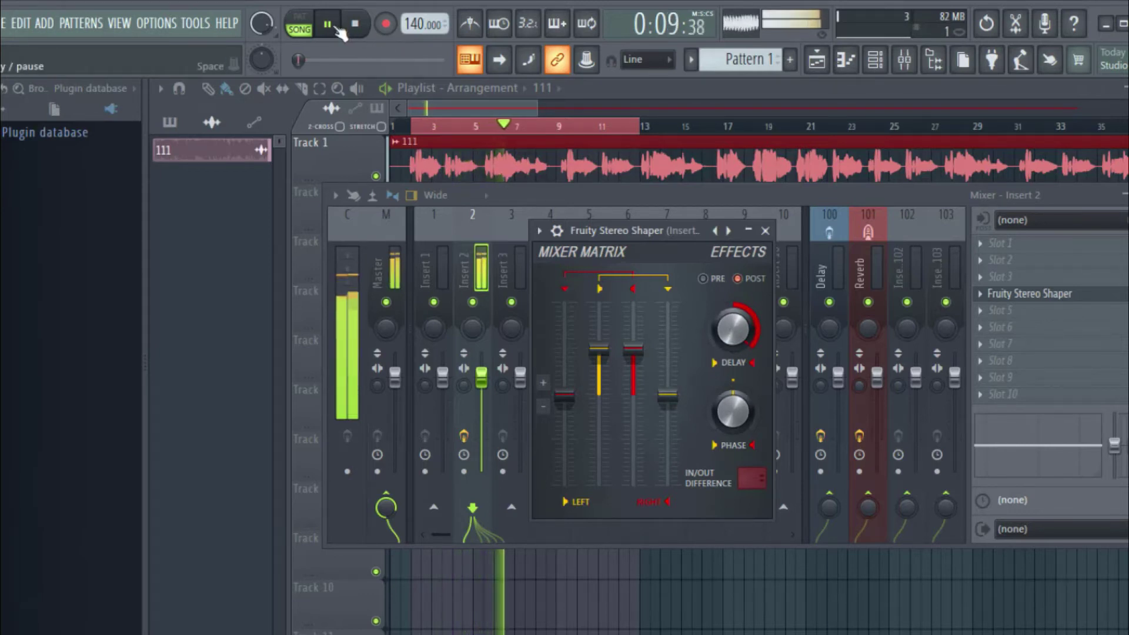
{"action": "key", "text": "space"}
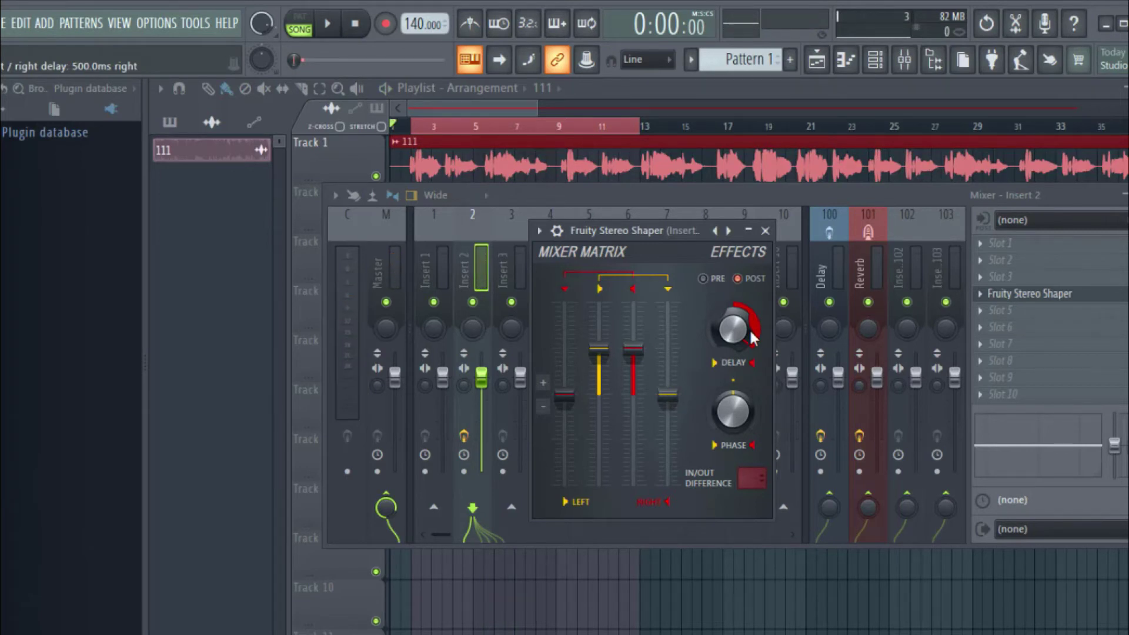
Audition the region with the delay turned fully to the left channel, and return the delay to near centre
{"action": "left_click_drag", "start_coordinate": [752, 338], "coordinate": [738, 328]}
{"action": "key", "text": "space"}
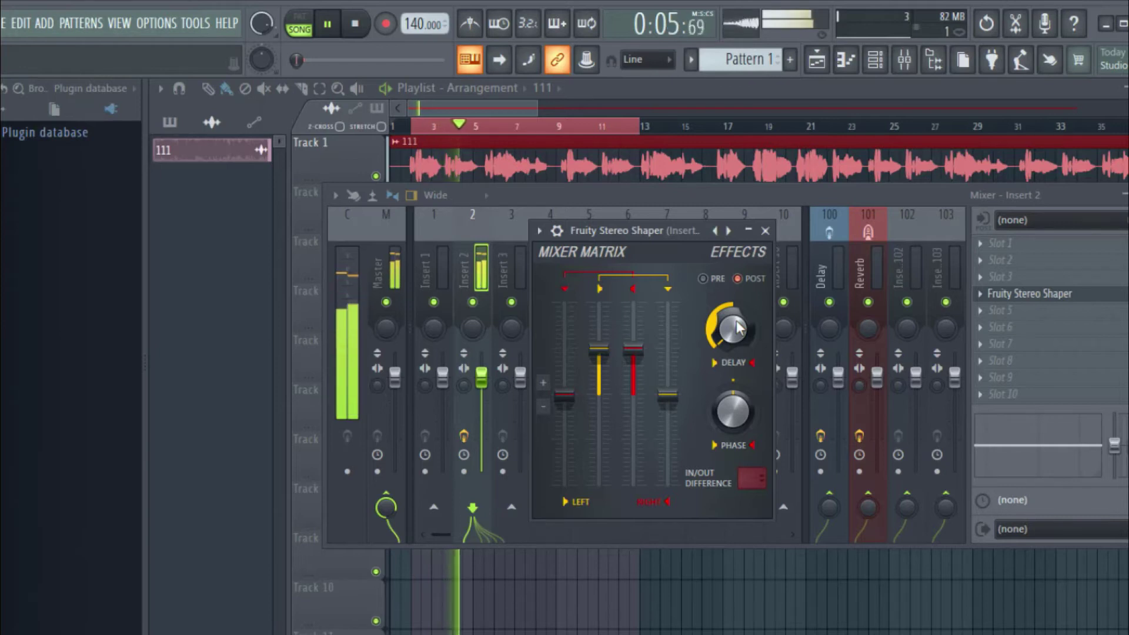
{"action": "key", "text": "space"}
{"action": "left_click_drag", "start_coordinate": [738, 328], "coordinate": [738, 307]}
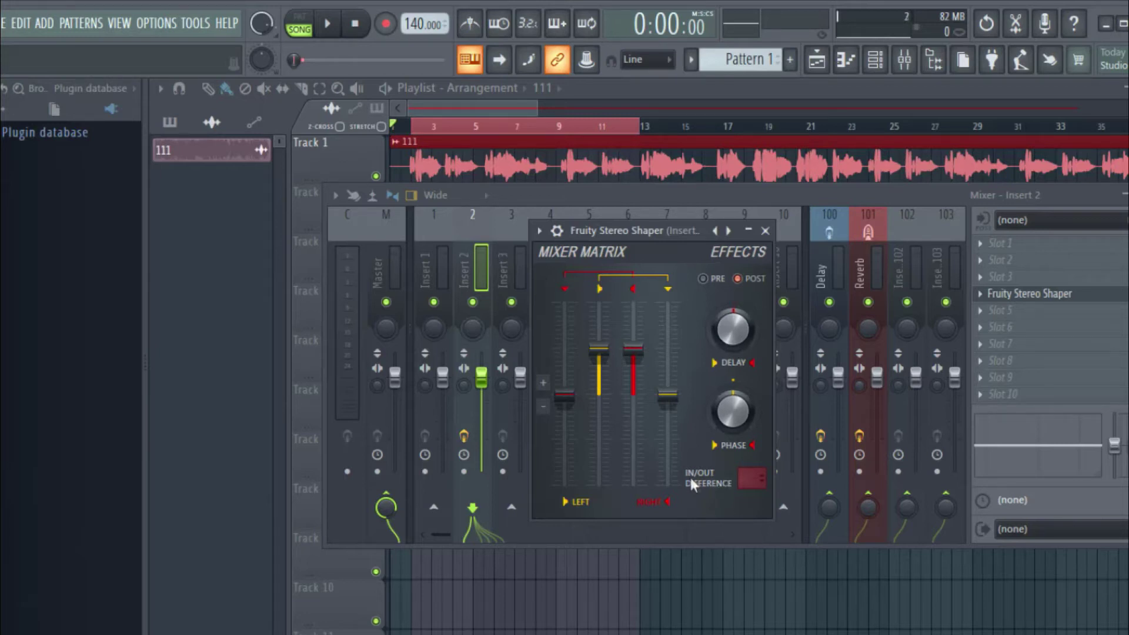
Load the Stereoize 2 preset in Fruity Stereo Shaper
{"action": "mouse_move", "coordinate": [616, 232]}
{"action": "left_mouse_down"}
{"action": "mouse_move", "coordinate": [692, 206]}
{"action": "mouse_move", "coordinate": [619, 212]}
{"action": "mouse_move", "coordinate": [612, 225]}
{"action": "left_mouse_up"}
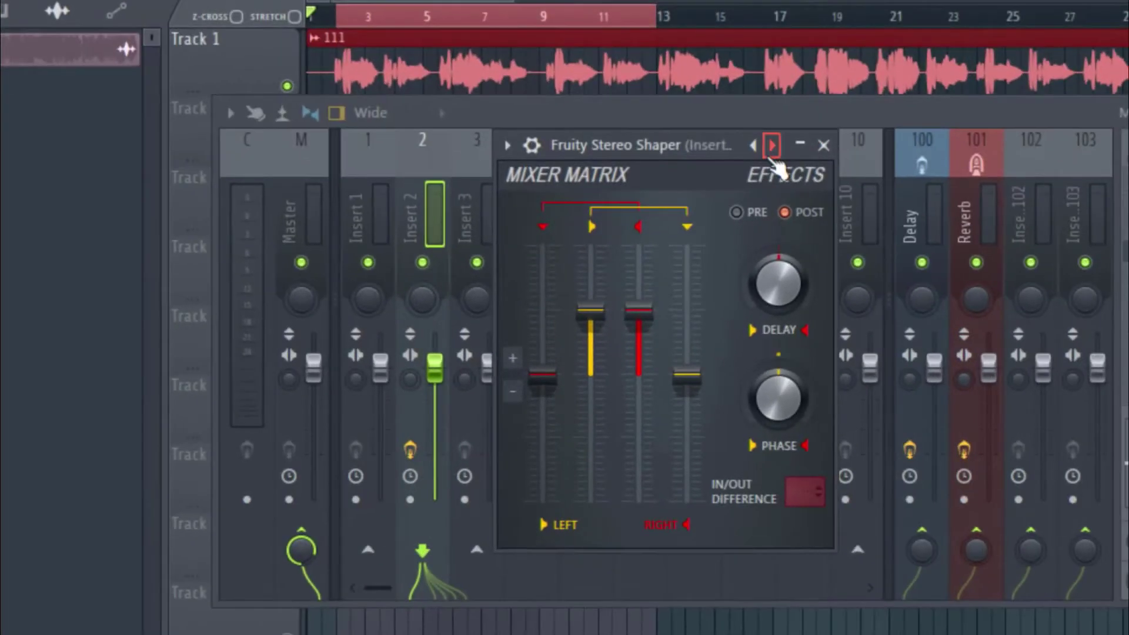
{"action": "right_click", "coordinate": [772, 148]}
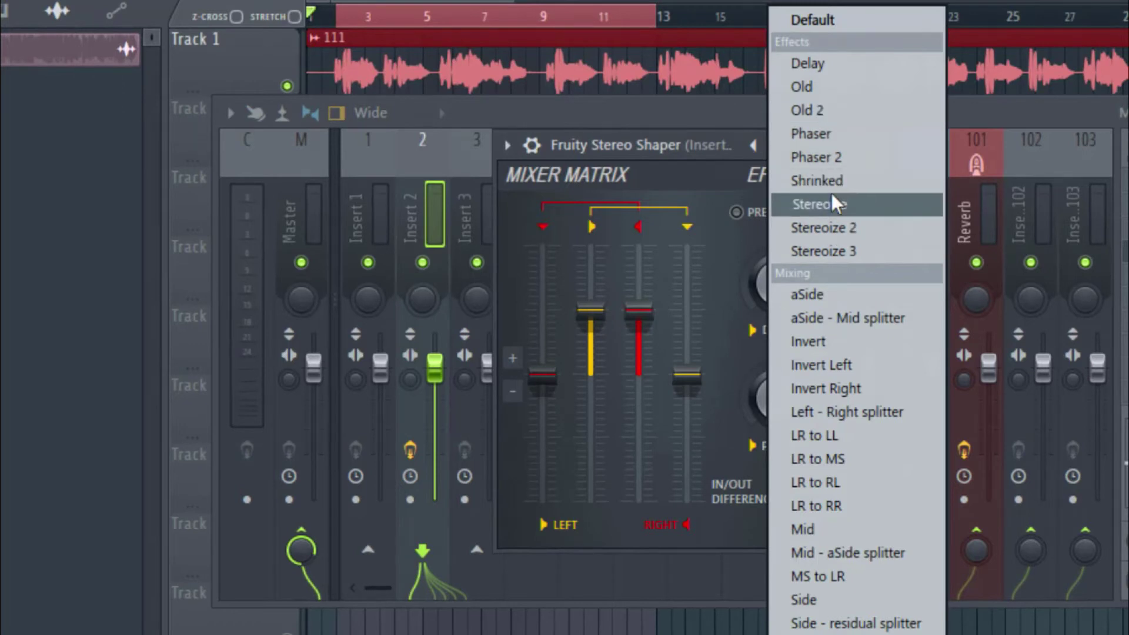
{"action": "left_click", "coordinate": [832, 227]}
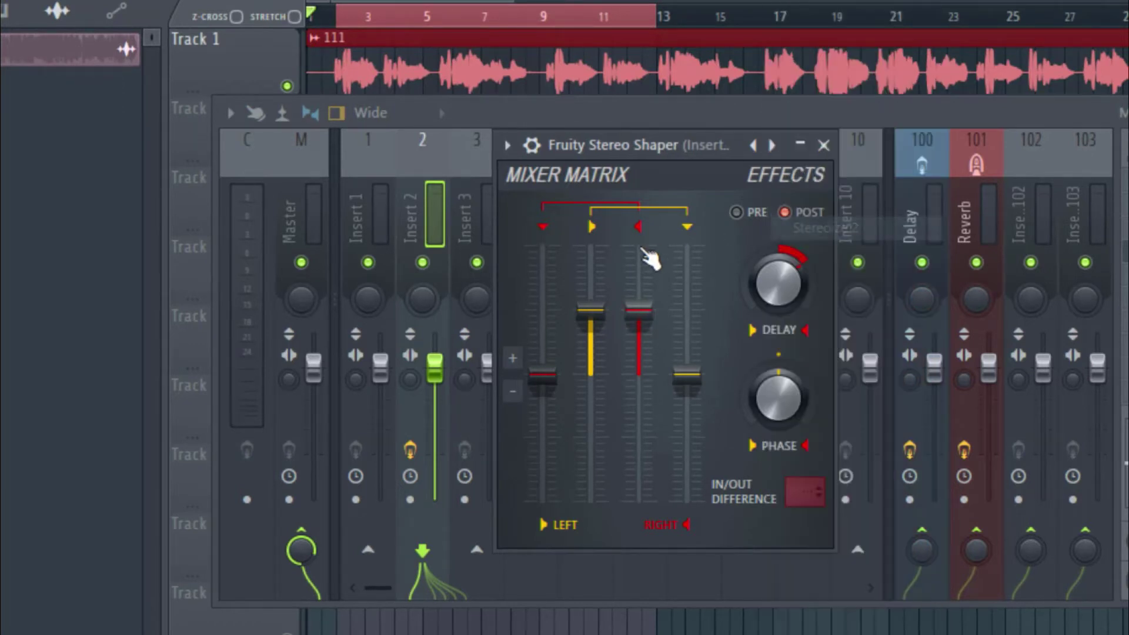
Select bars 2 to 11 of the playlist as the playback region and return to the mixer with the Stereo Shaper window
{"action": "key", "text": "F9"}
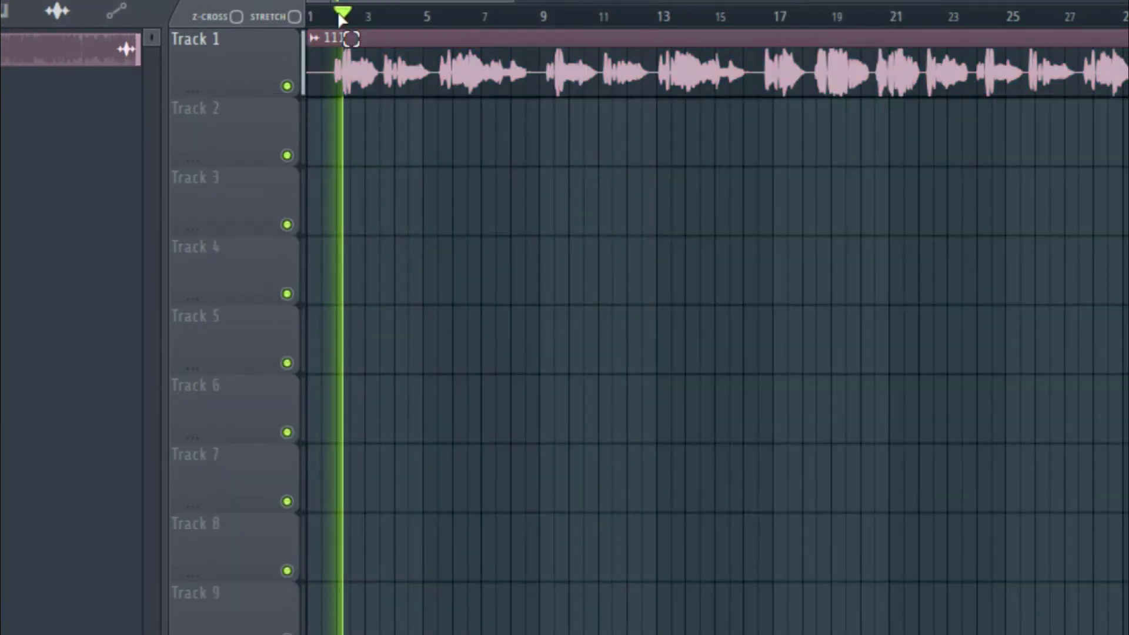
{"action": "left_click_drag", "start_coordinate": [357, 18], "coordinate": [609, 18]}
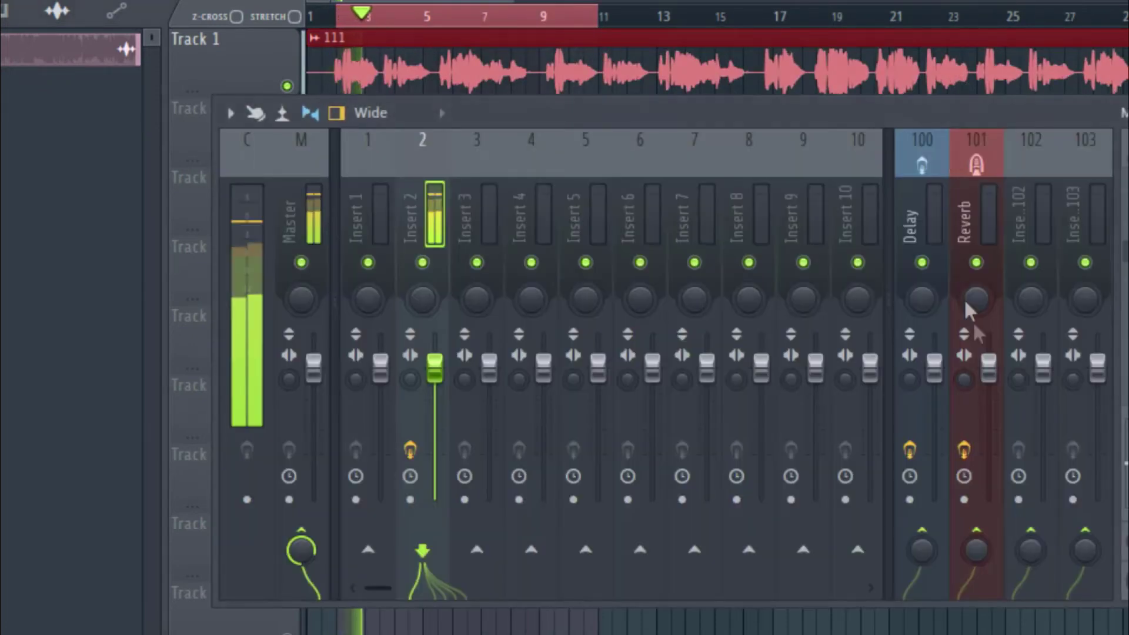
{"action": "key", "text": "F9"}
{"action": "left_click_drag", "start_coordinate": [612, 158], "coordinate": [542, 212]}
Compare the Stereoize, Stereoize 2 and Stereoize 3 presets during playback, ending on Stereoize 3
{"action": "left_click", "coordinate": [703, 200]}
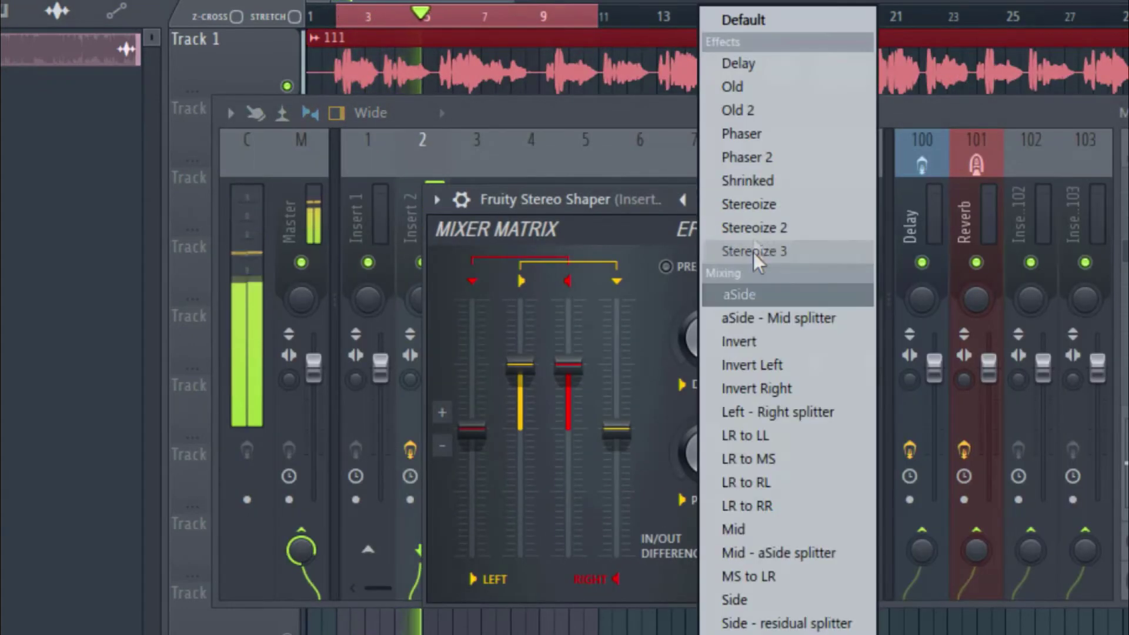
{"action": "left_click", "coordinate": [753, 203]}
{"action": "left_click", "coordinate": [702, 199]}
{"action": "left_click", "coordinate": [737, 223]}
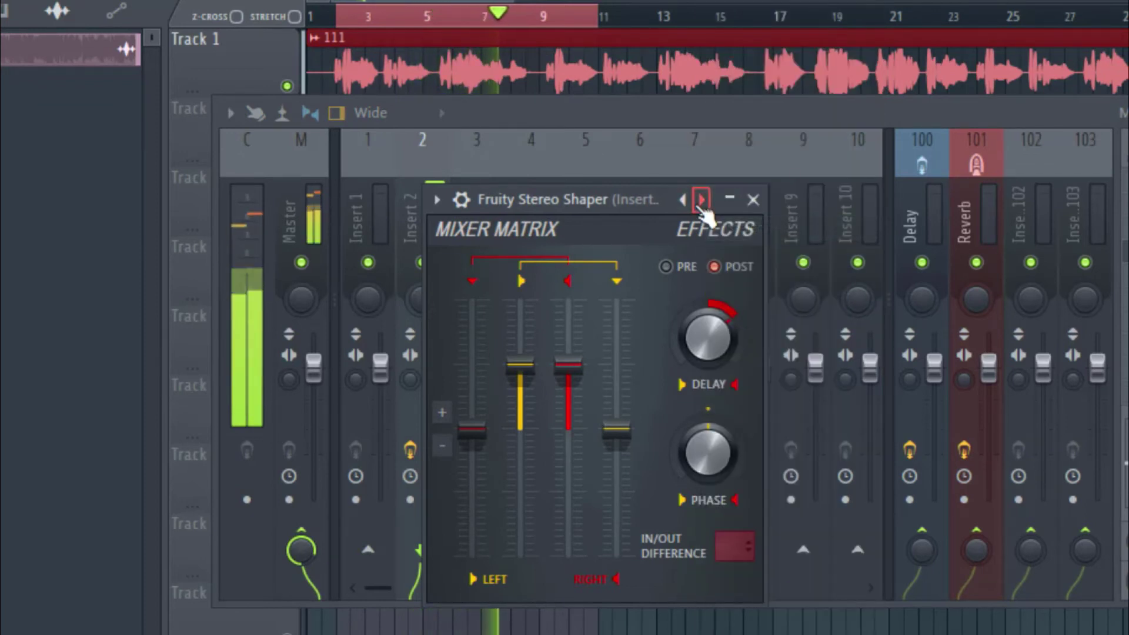
{"action": "left_click", "coordinate": [702, 200]}
{"action": "left_click", "coordinate": [730, 253]}
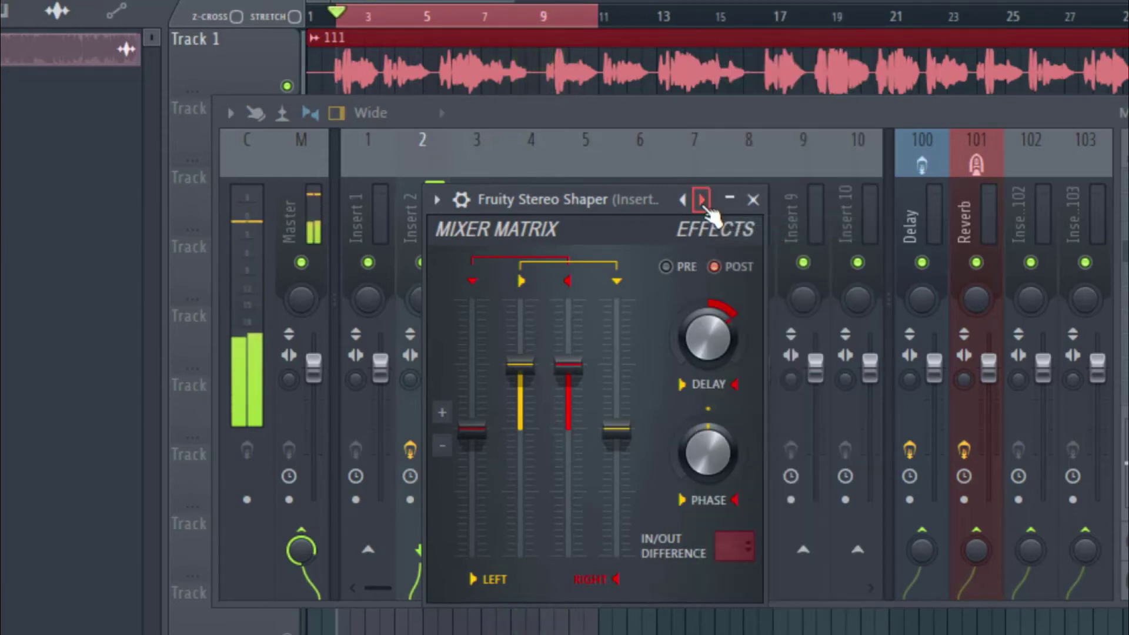
Move the Fruity Stereo Shaper window aside to uncover the Insert 2 level meter
{"action": "left_click_drag", "start_coordinate": [615, 202], "coordinate": [618, 202]}
{"action": "left_click", "coordinate": [705, 199]}
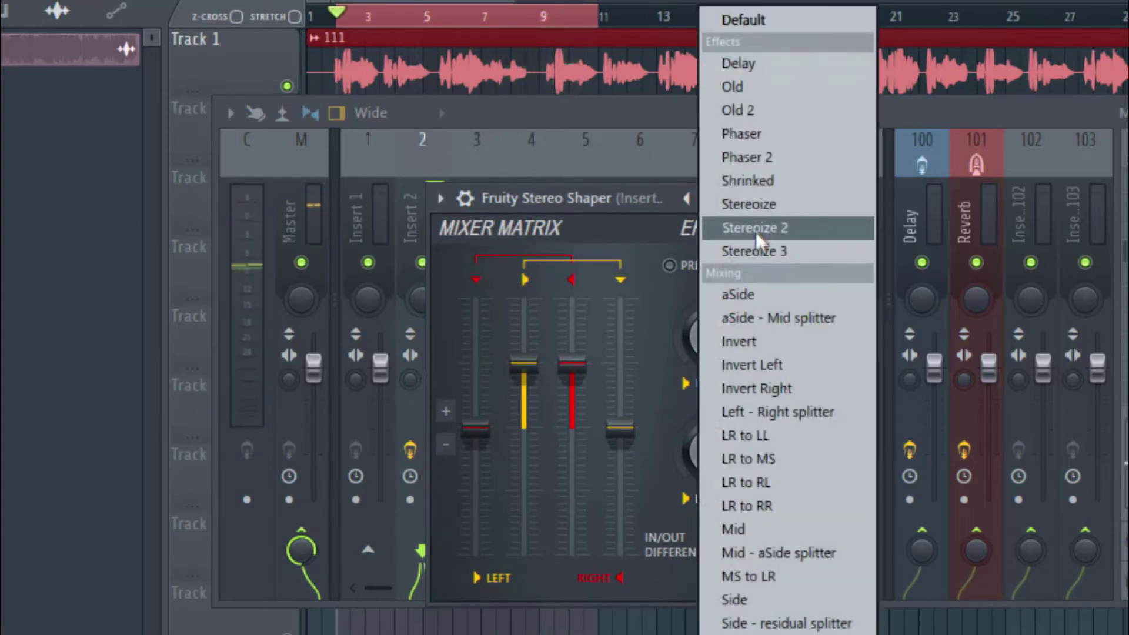
{"action": "left_click", "coordinate": [613, 202]}
{"action": "left_click_drag", "start_coordinate": [612, 202], "coordinate": [630, 203]}
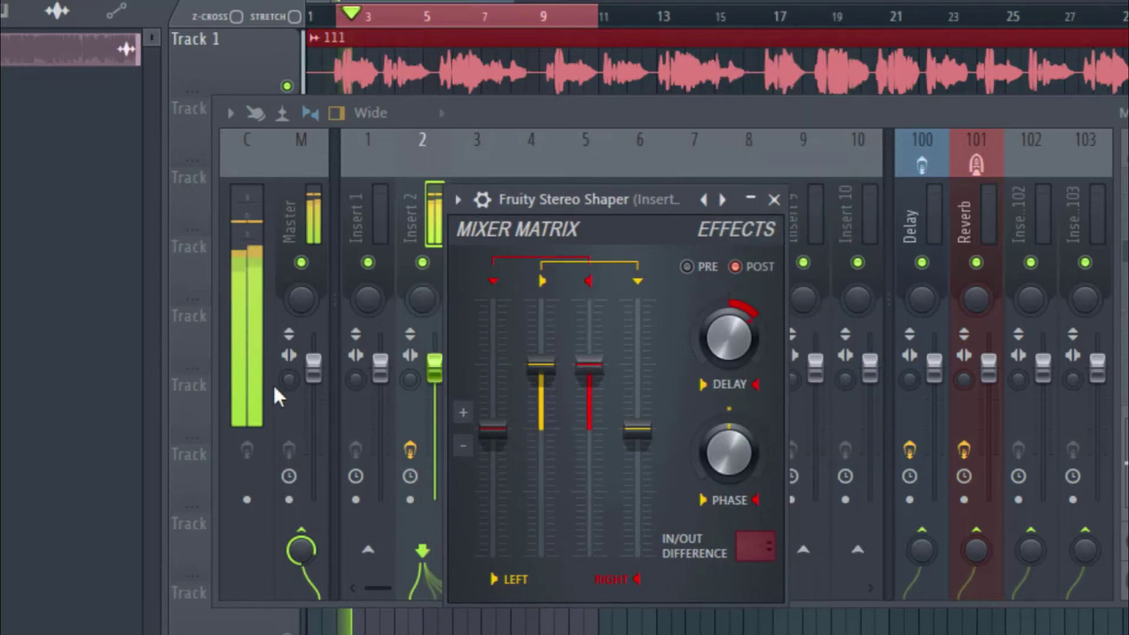
Play the selected region briefly to hear the widened vocal, and stop playback
{"action": "key", "text": "space"}
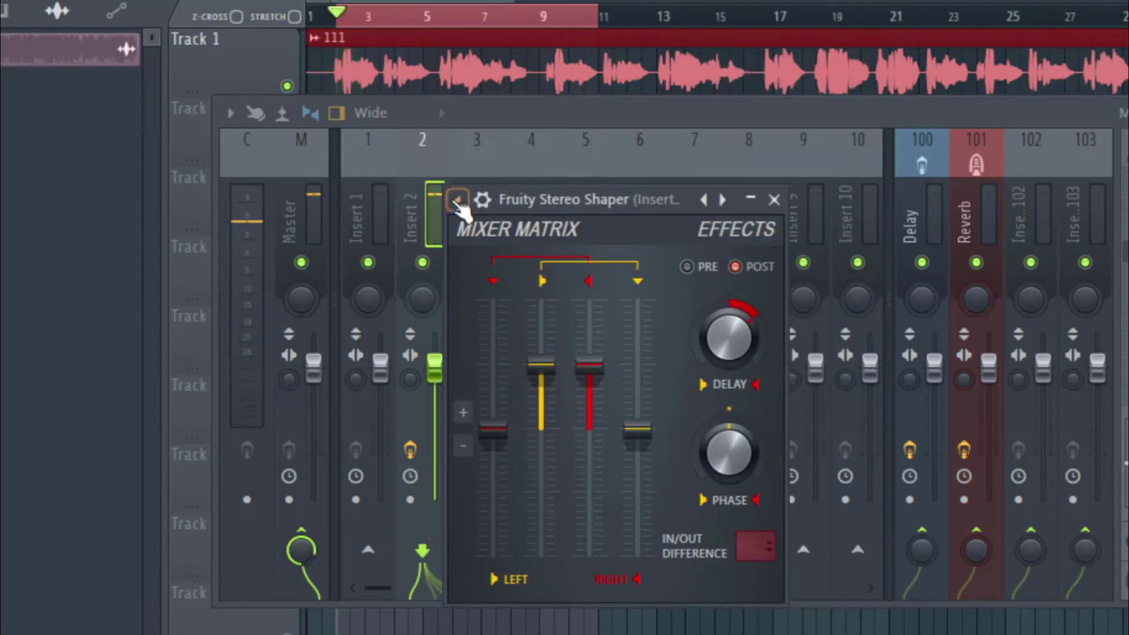
{"action": "left_click", "coordinate": [457, 200]}
{"action": "key", "text": "Escape"}
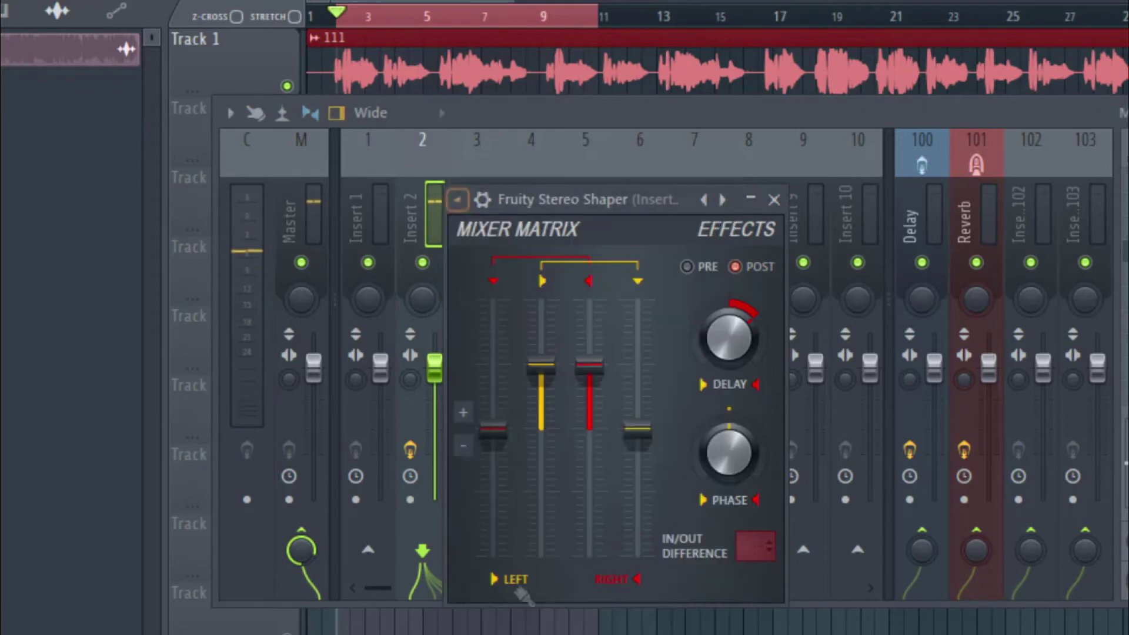
{"action": "key", "text": "space"}
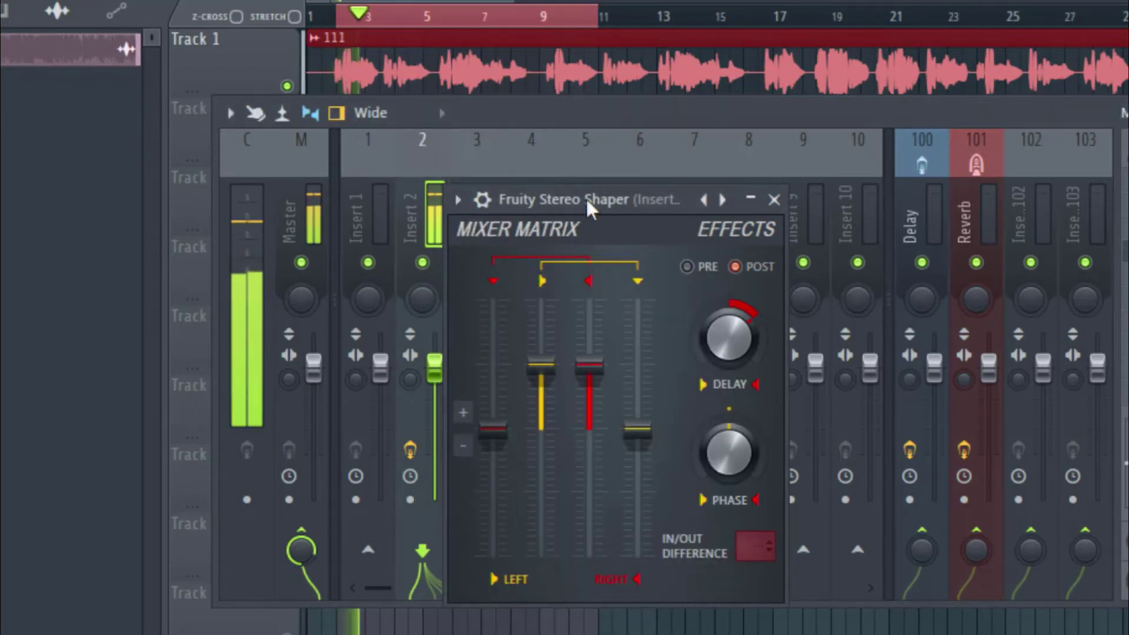
{"action": "key", "text": "space"}
Turn the Master track's stereo separation to the merged (mono) side and audition the region to check mono compatibility
{"action": "left_click", "coordinate": [290, 380]}
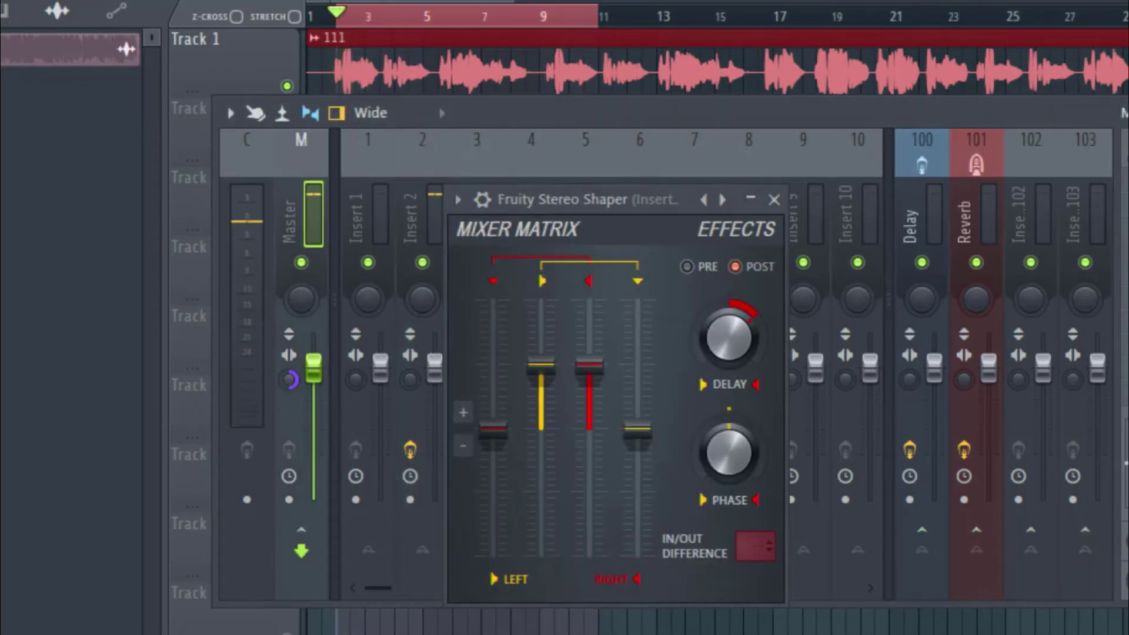
{"action": "key", "text": "space"}
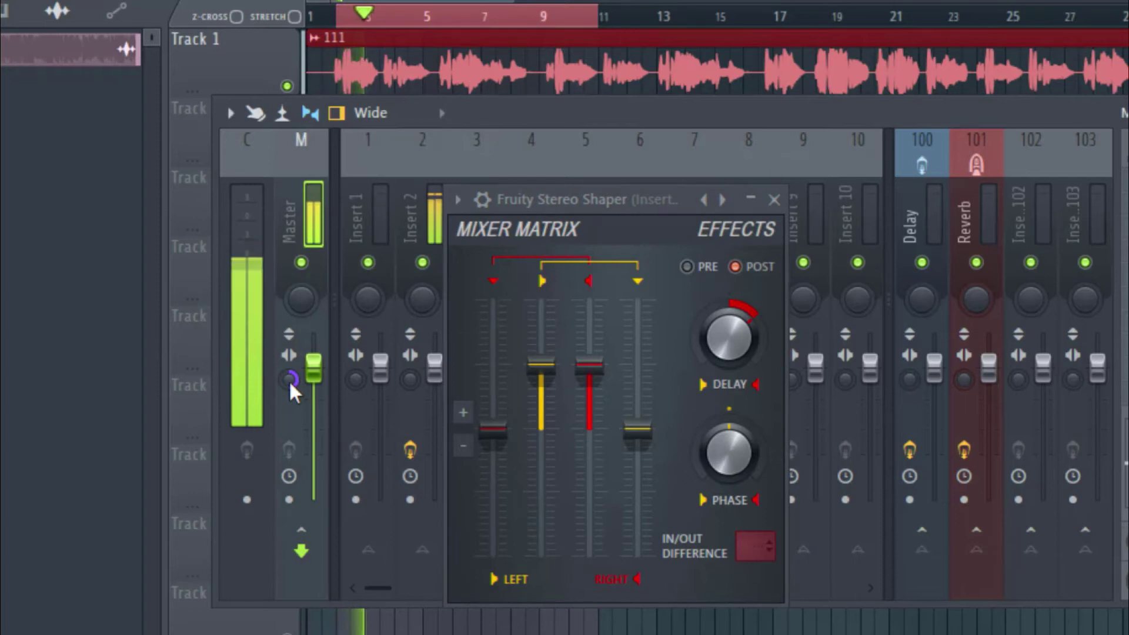
{"action": "key", "text": "space"}
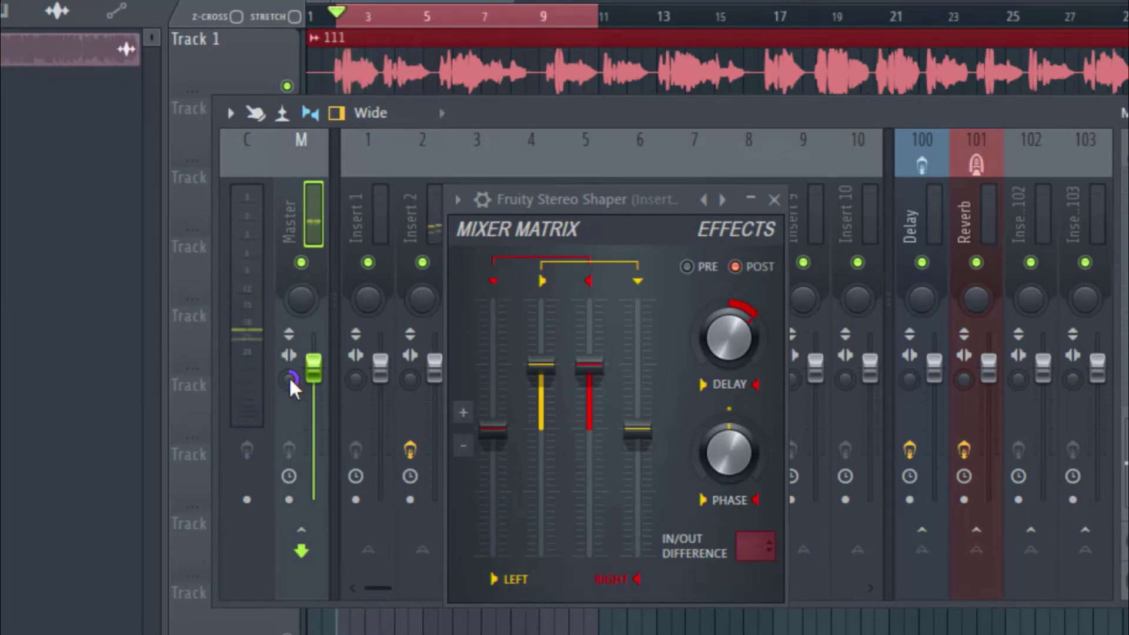
{"action": "left_click_drag", "start_coordinate": [290, 381], "coordinate": [290, 372]}
{"action": "key", "text": "space"}
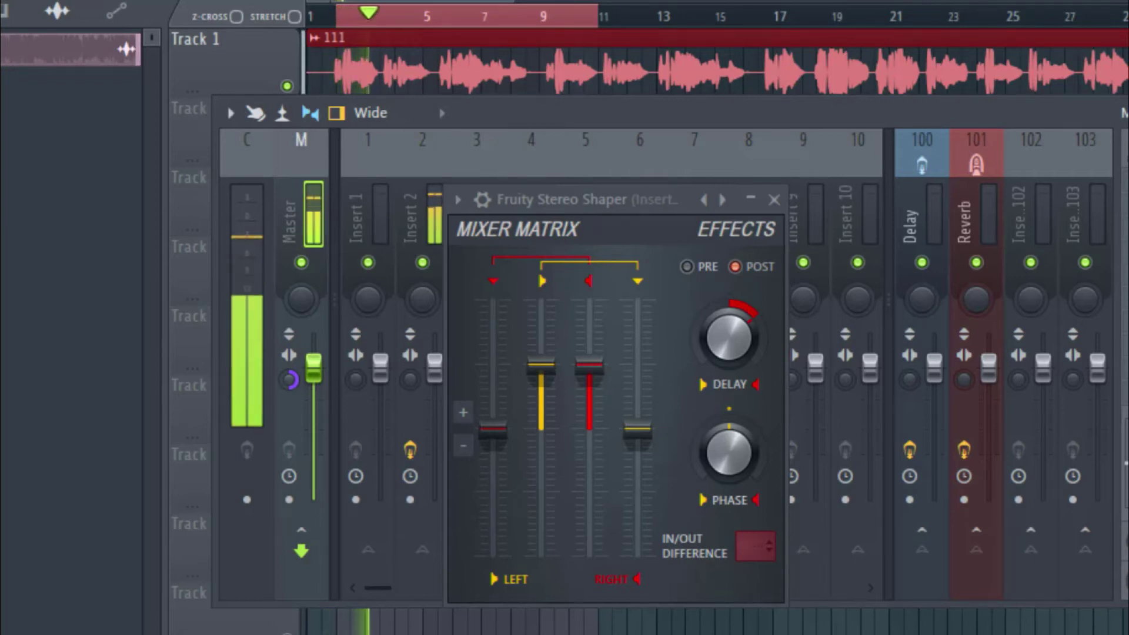
{"action": "key", "text": "space"}
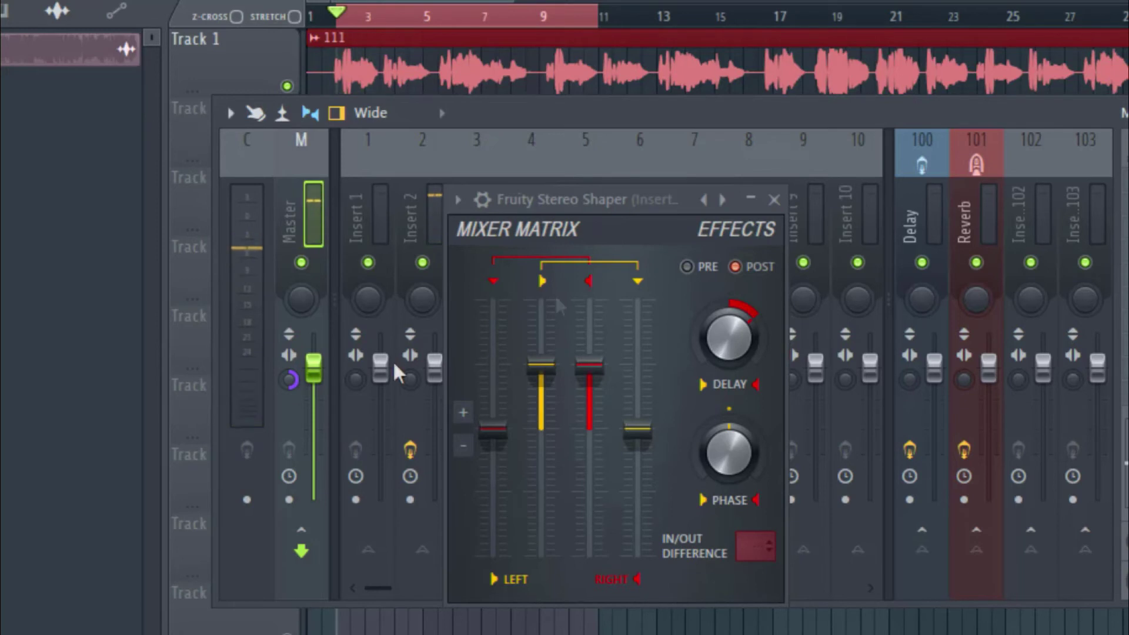
Close the Fruity Stereo Shaper window and sidechain Insert 2 to Insert 3
{"action": "left_click", "coordinate": [774, 200]}
{"action": "left_click", "coordinate": [434, 376]}
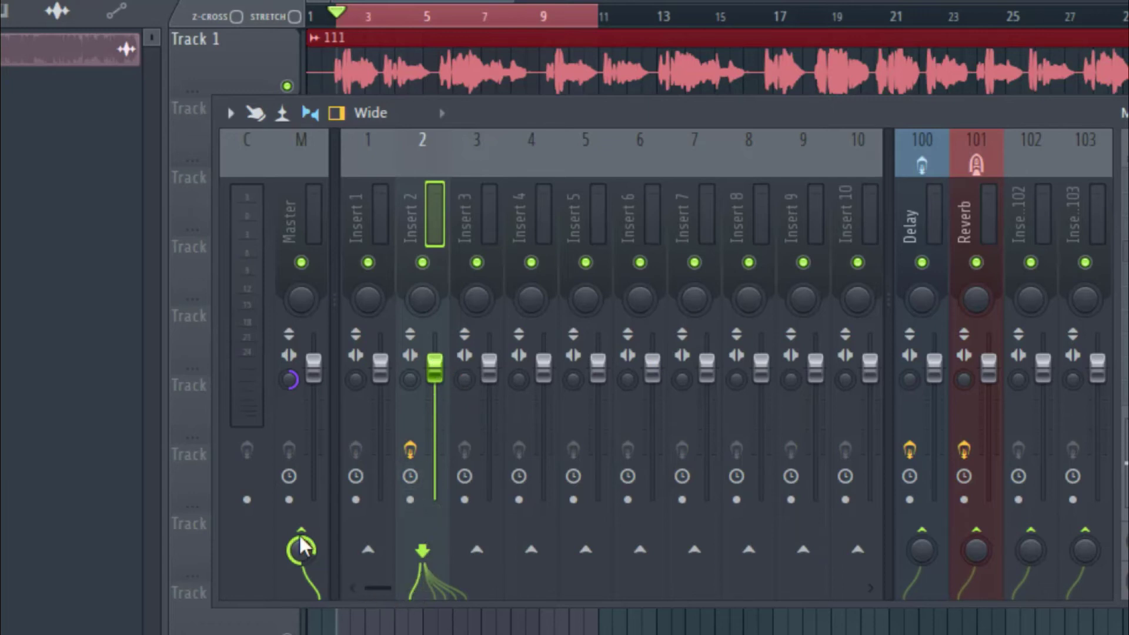
{"action": "left_click", "coordinate": [478, 406]}
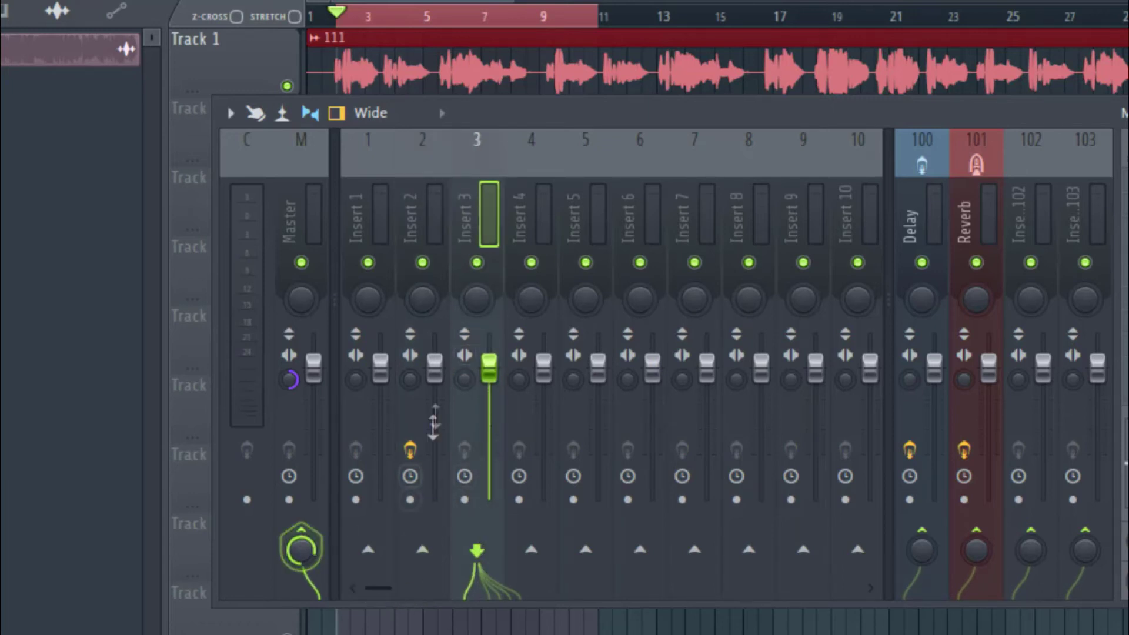
{"action": "left_click", "coordinate": [438, 380]}
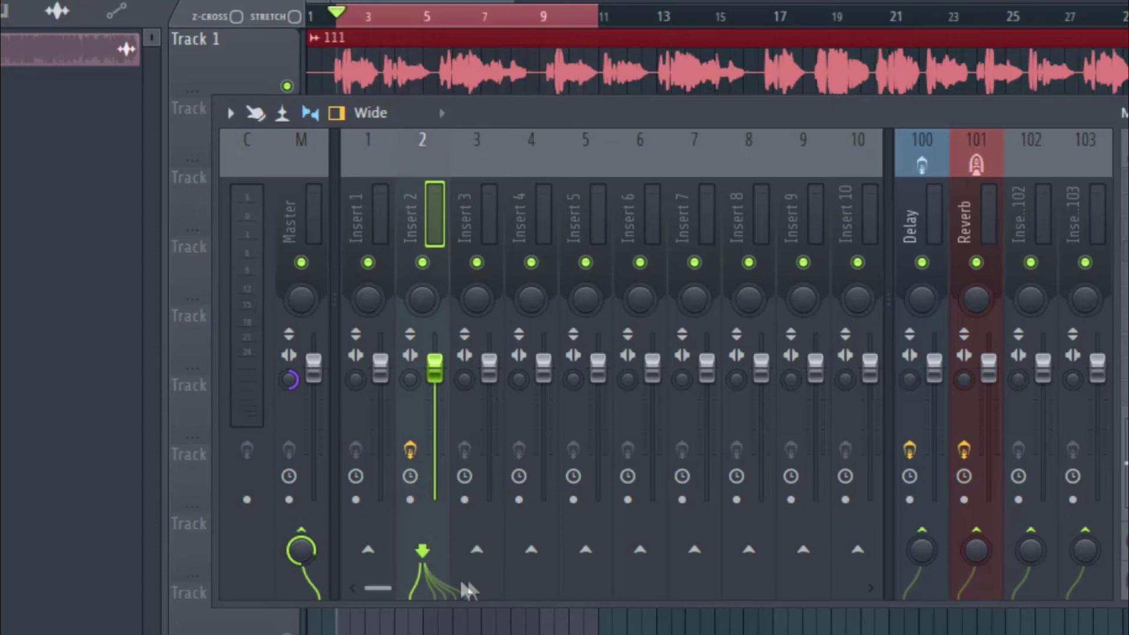
{"action": "right_click", "coordinate": [477, 549]}
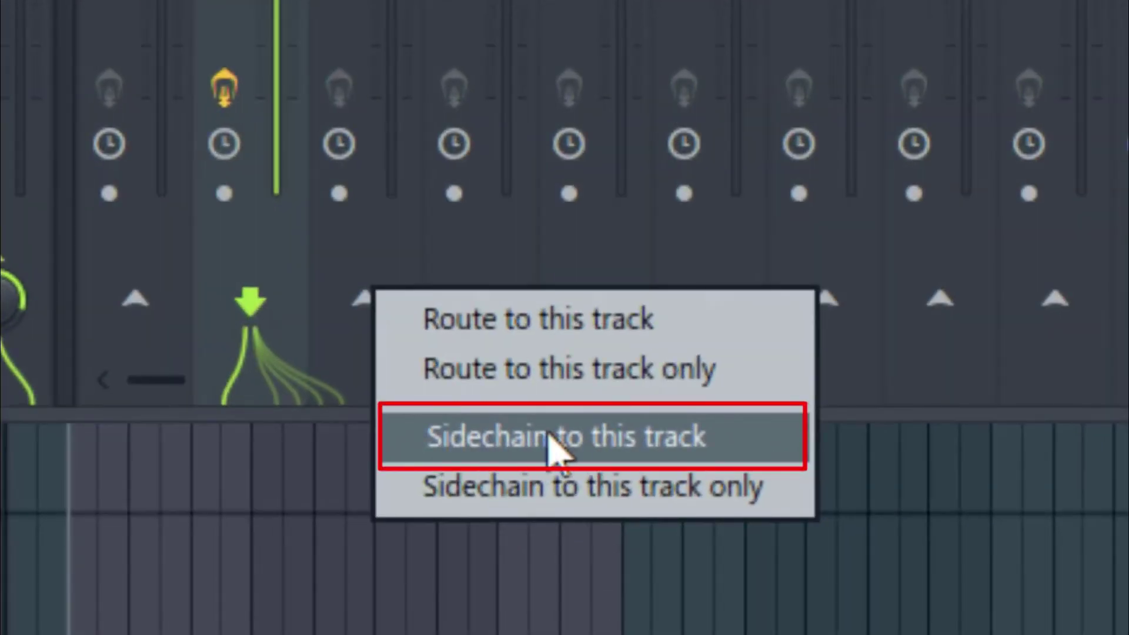
{"action": "left_click", "coordinate": [634, 448]}
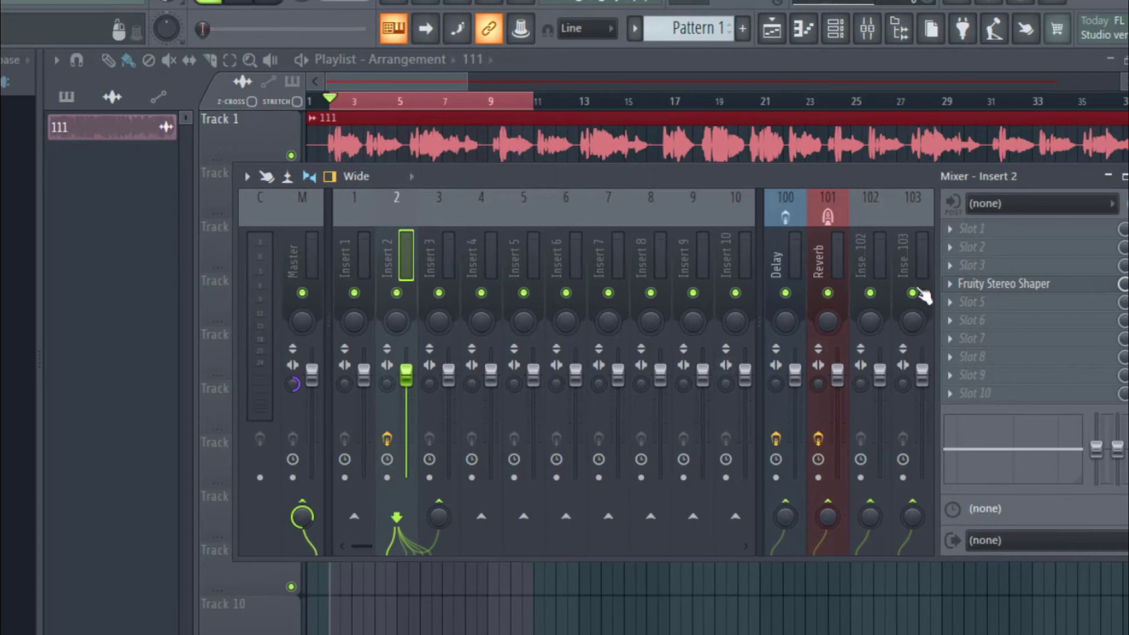
Reopen Insert 2's Fruity Stereo Shaper, set its In/Out Difference output to Insert 3, and move the window clear of the Insert 3 strip
{"action": "left_click", "coordinate": [1013, 285]}
{"action": "left_click_drag", "start_coordinate": [537, 243], "coordinate": [395, 231]}
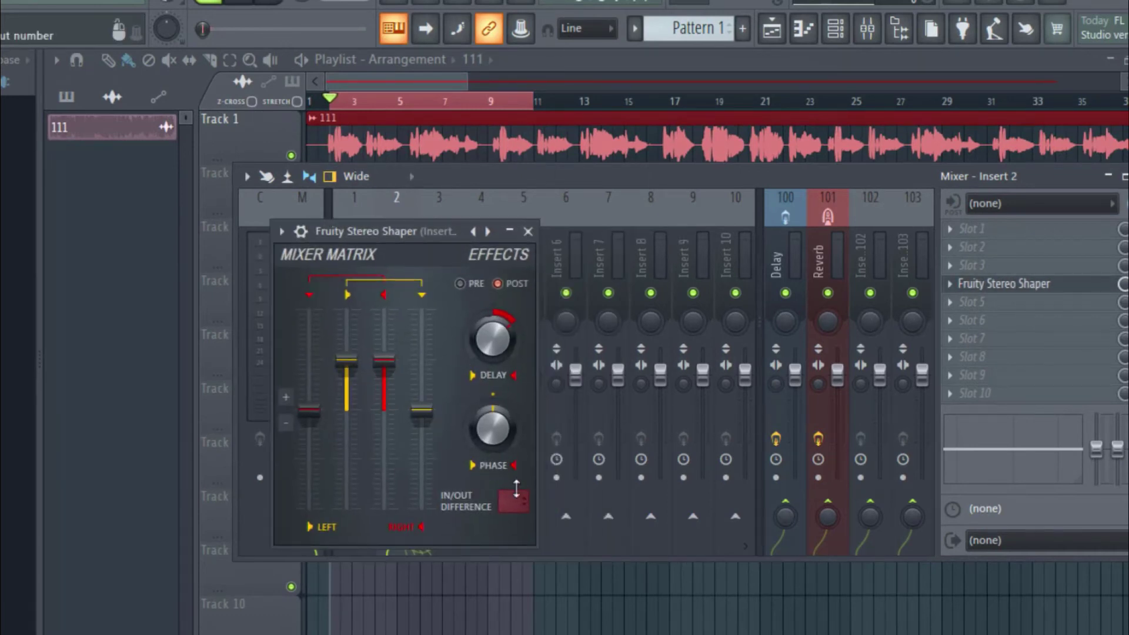
{"action": "left_click", "coordinate": [513, 501]}
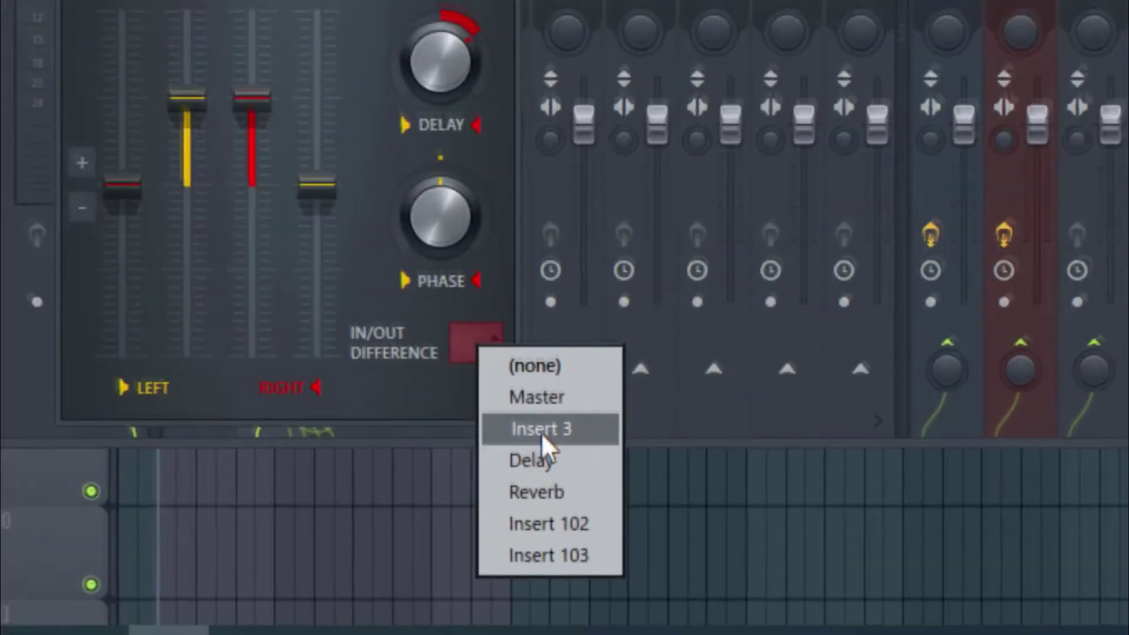
{"action": "left_click", "coordinate": [542, 426]}
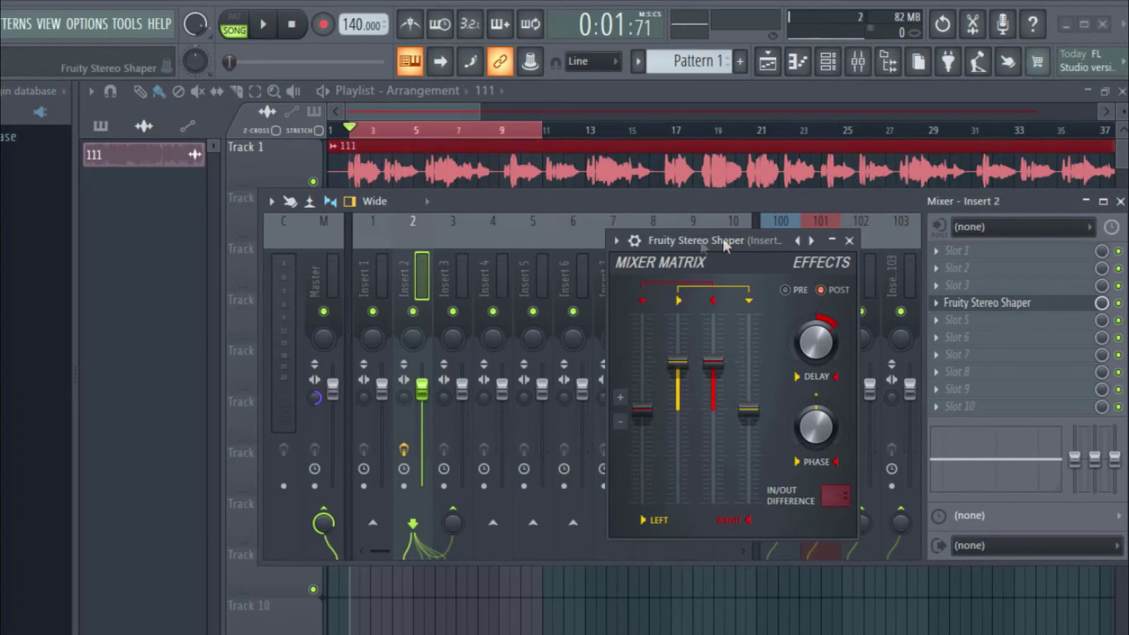
{"action": "left_click_drag", "start_coordinate": [725, 246], "coordinate": [474, 267]}
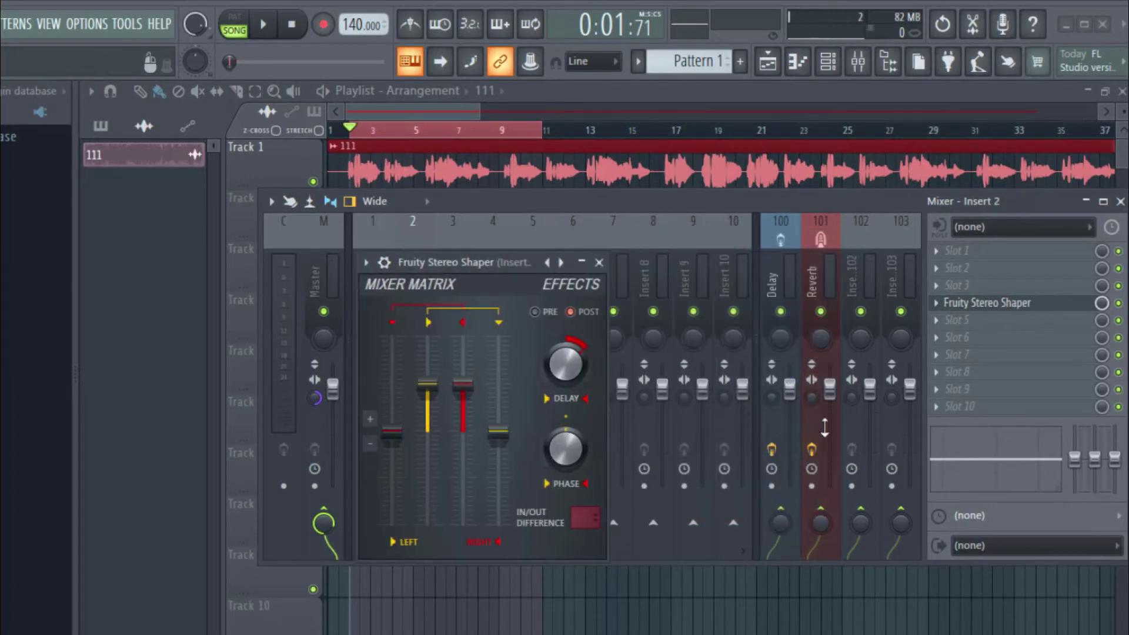
{"action": "left_click_drag", "start_coordinate": [447, 266], "coordinate": [691, 263]}
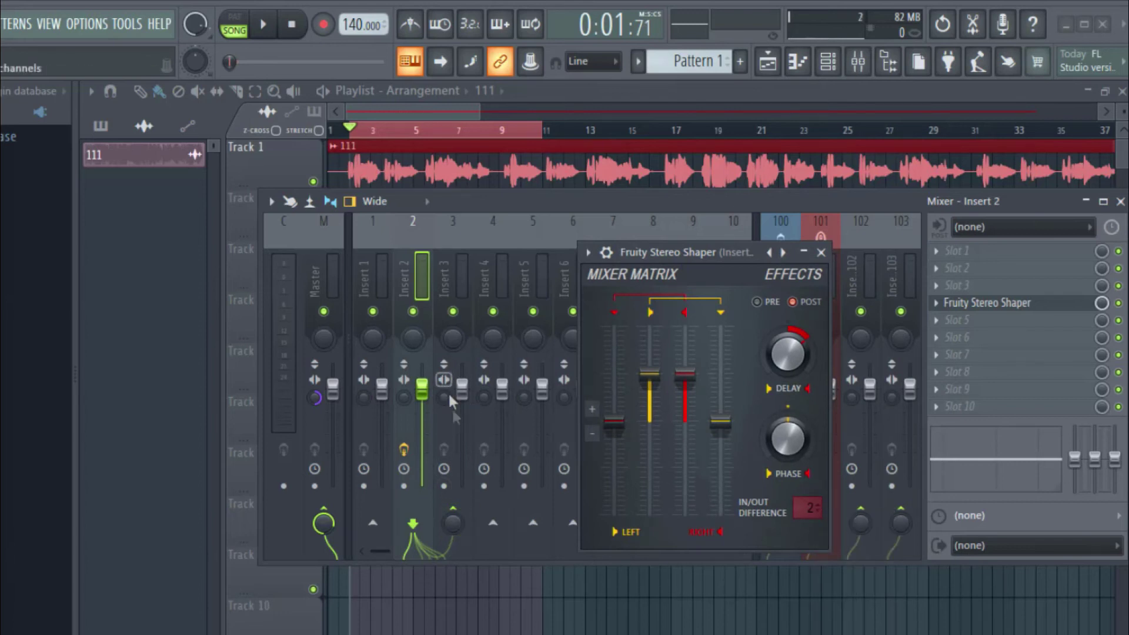
Check Insert 2's send level to Insert 3, play the selected region, and lower the Insert 3 fader to balance the difference signal
{"action": "left_click", "coordinate": [454, 520]}
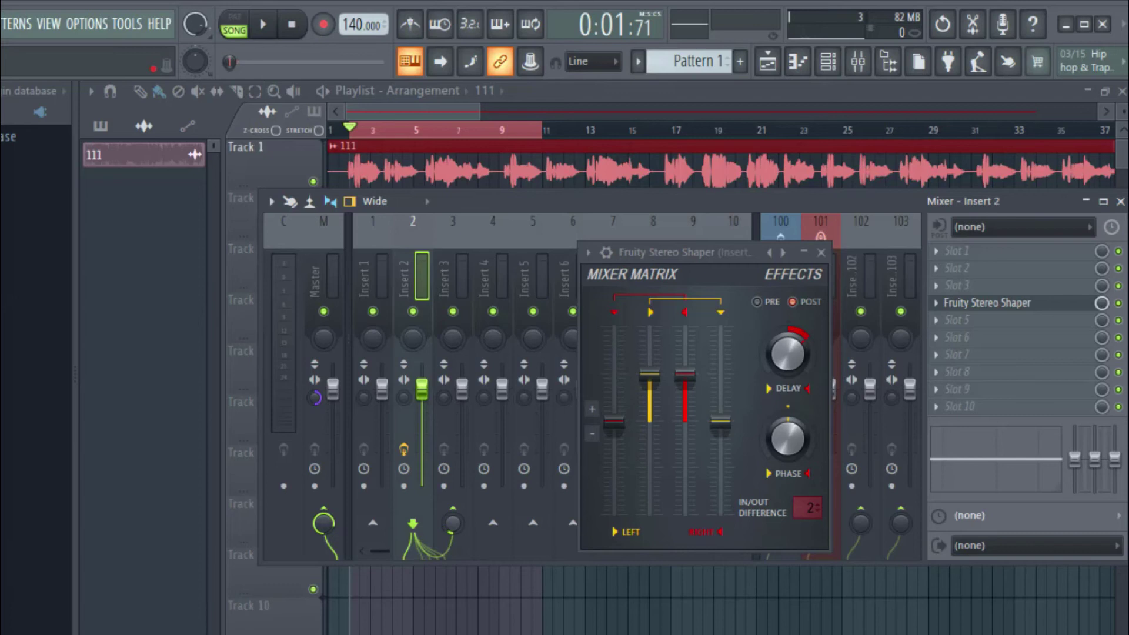
{"action": "left_click_drag", "start_coordinate": [453, 523], "coordinate": [453, 538]}
{"action": "key", "text": "space"}
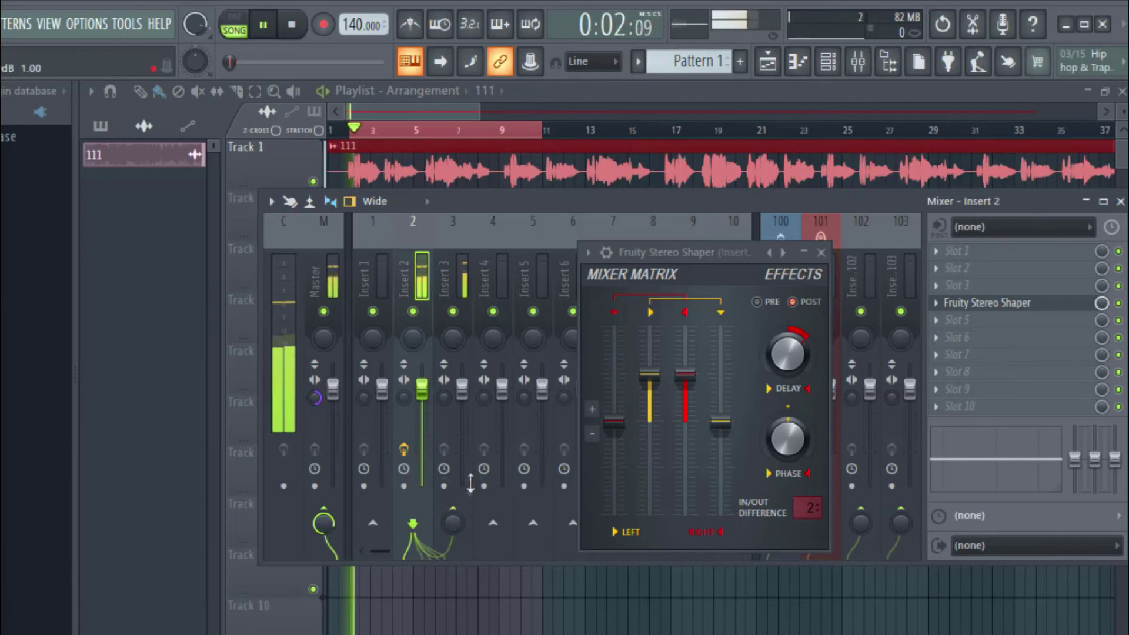
{"action": "left_click", "coordinate": [468, 396]}
{"action": "left_click_drag", "start_coordinate": [462, 388], "coordinate": [462, 434]}
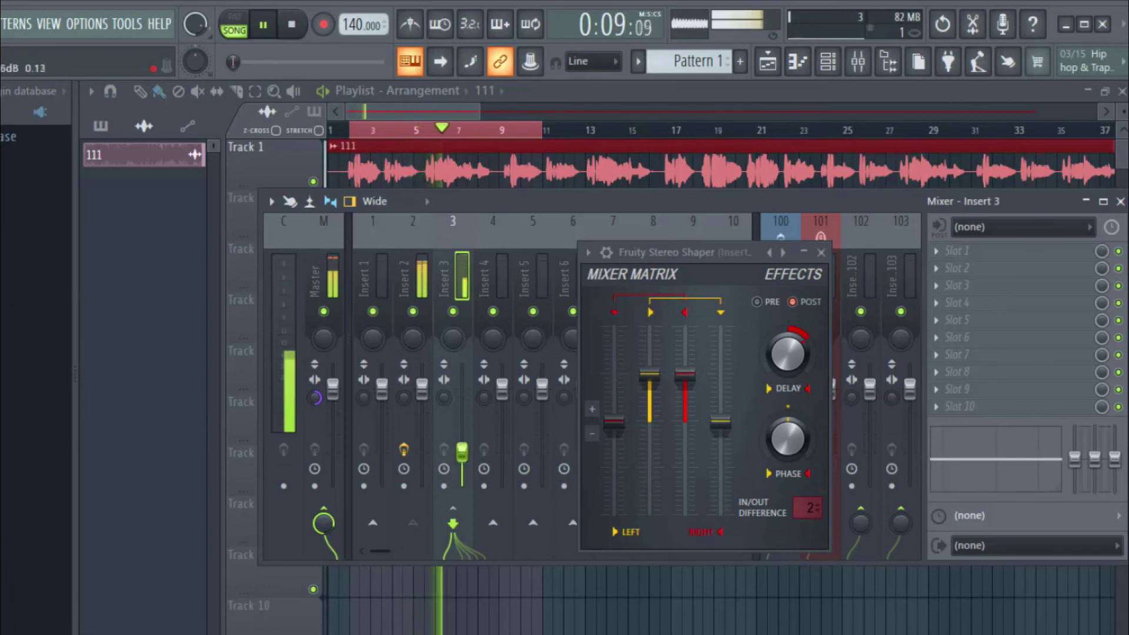
{"action": "left_click", "coordinate": [333, 390]}
{"action": "left_click_drag", "start_coordinate": [462, 428], "coordinate": [477, 411]}
{"action": "key", "text": "Left"}
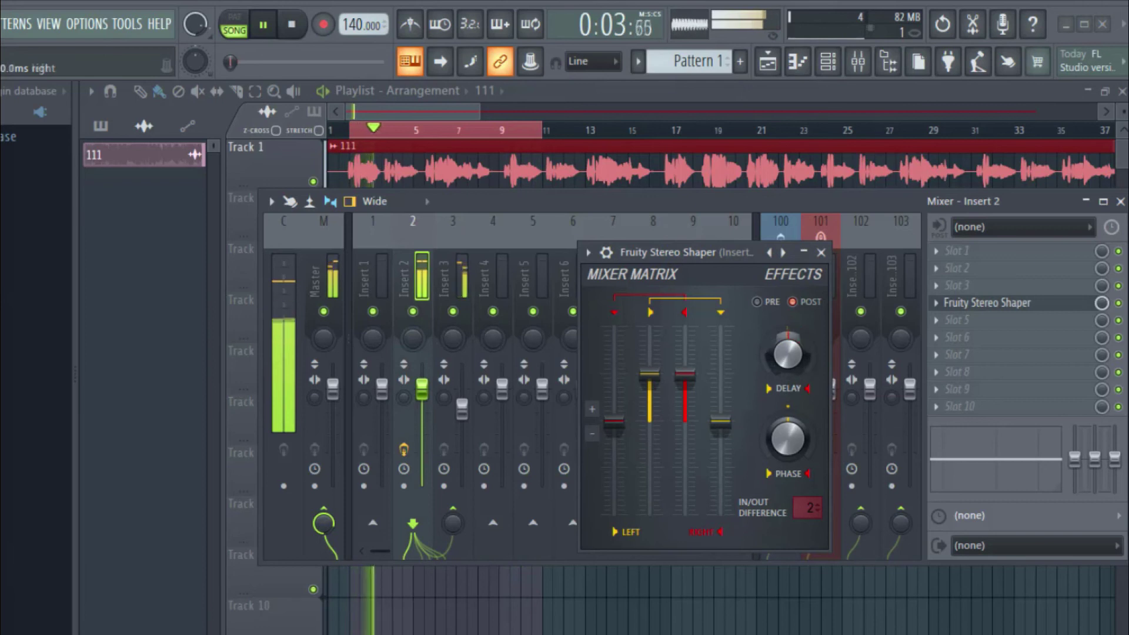
Audition different Stereo Shaper delay settings during playback, ending at about 5.5 ms left, and stop playback
{"action": "left_click_drag", "start_coordinate": [813, 337], "coordinate": [793, 326]}
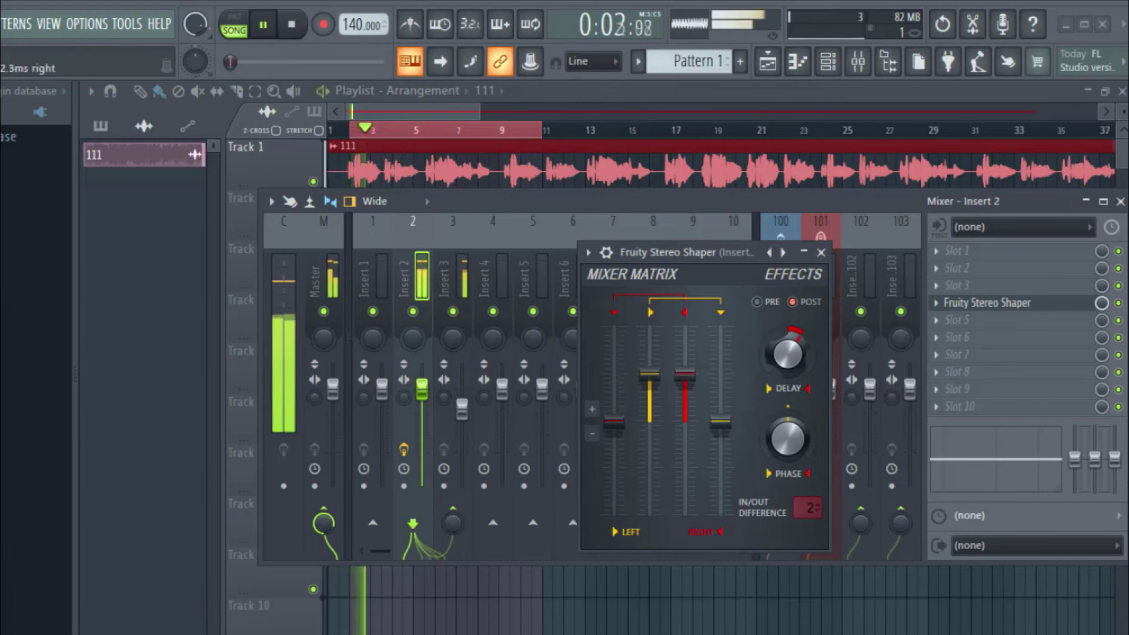
{"action": "key", "text": "space"}
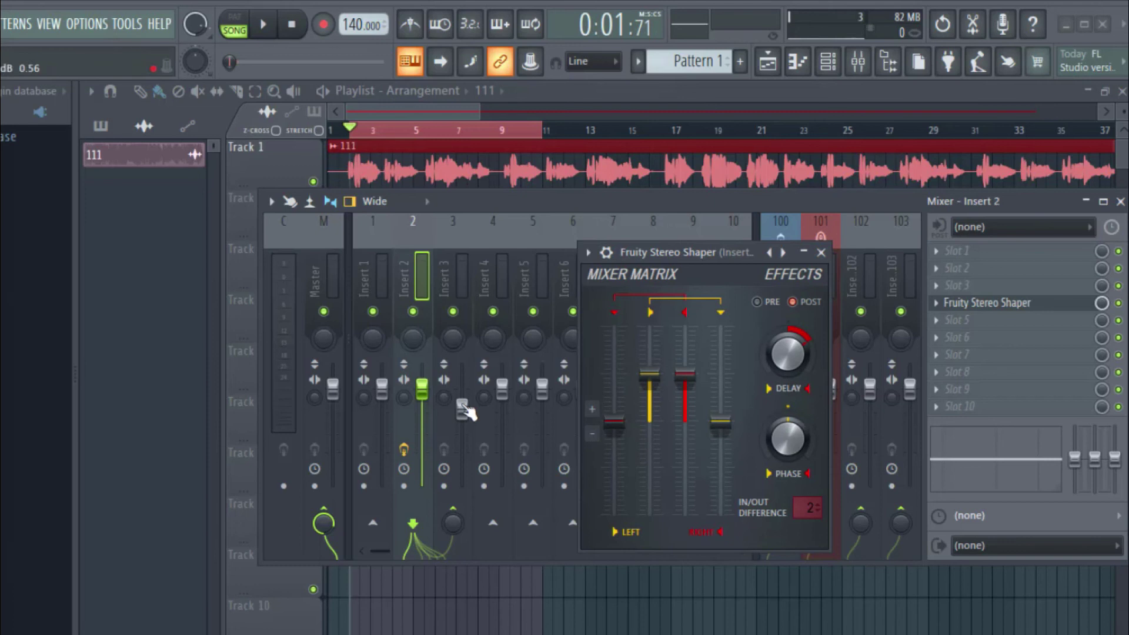
{"action": "key", "text": "space"}
{"action": "left_click_drag", "start_coordinate": [791, 353], "coordinate": [801, 358]}
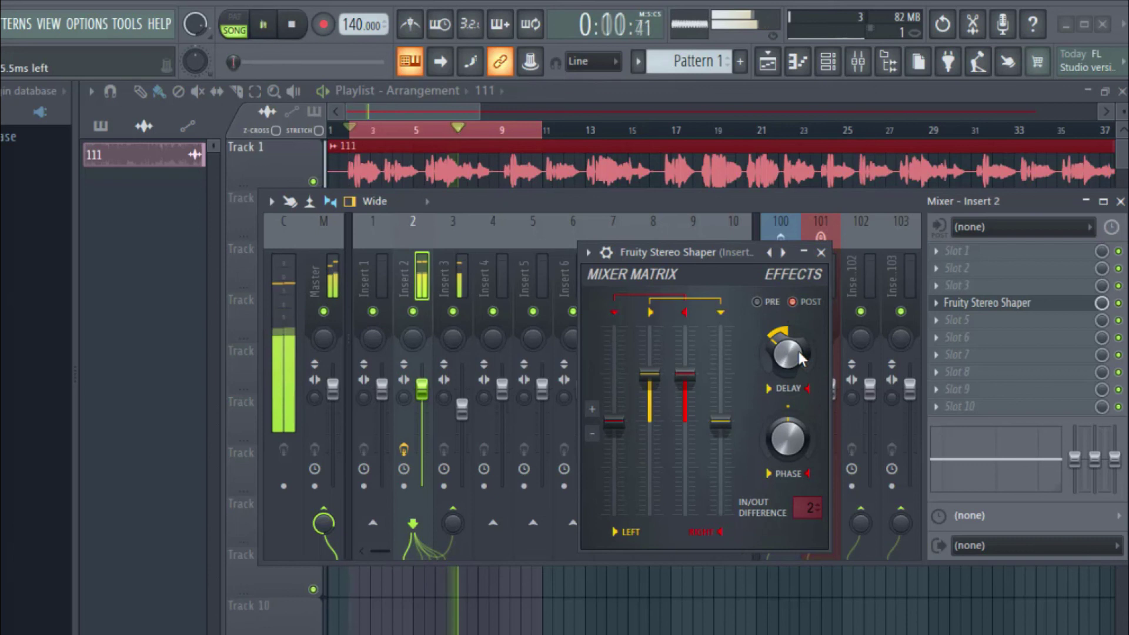
{"action": "key", "text": "space"}
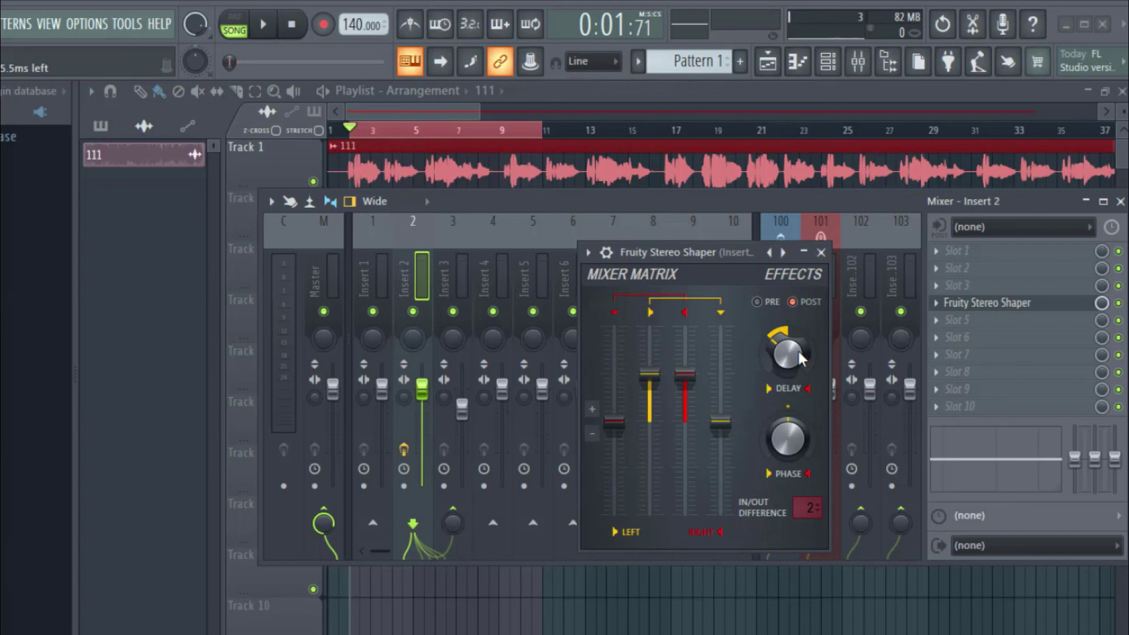
{"action": "left_click_drag", "start_coordinate": [659, 253], "coordinate": [577, 267]}
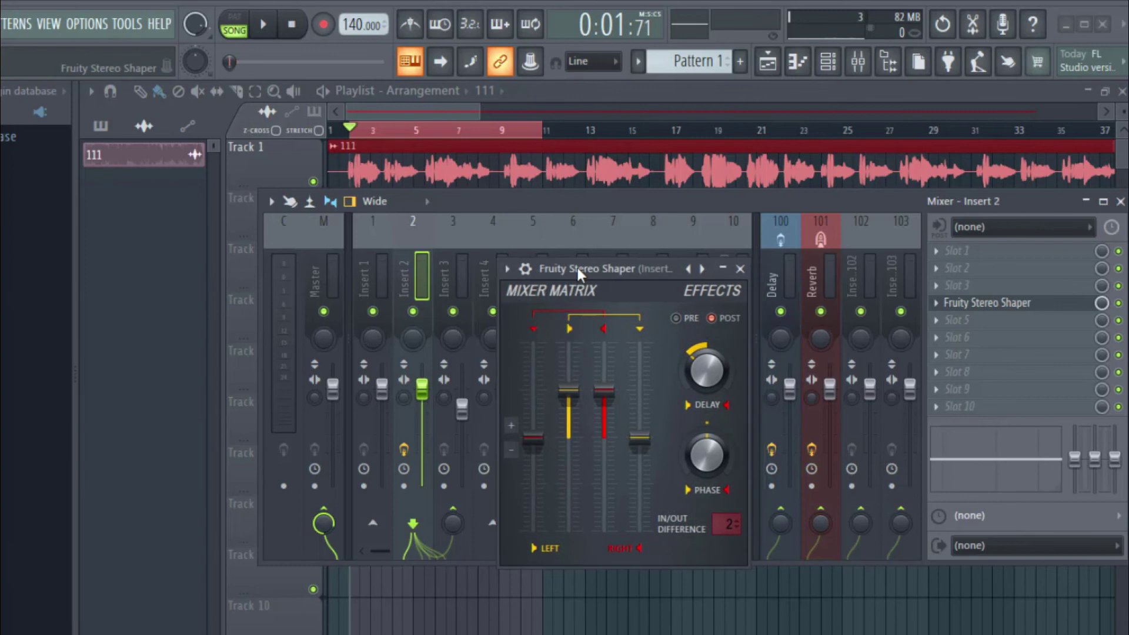